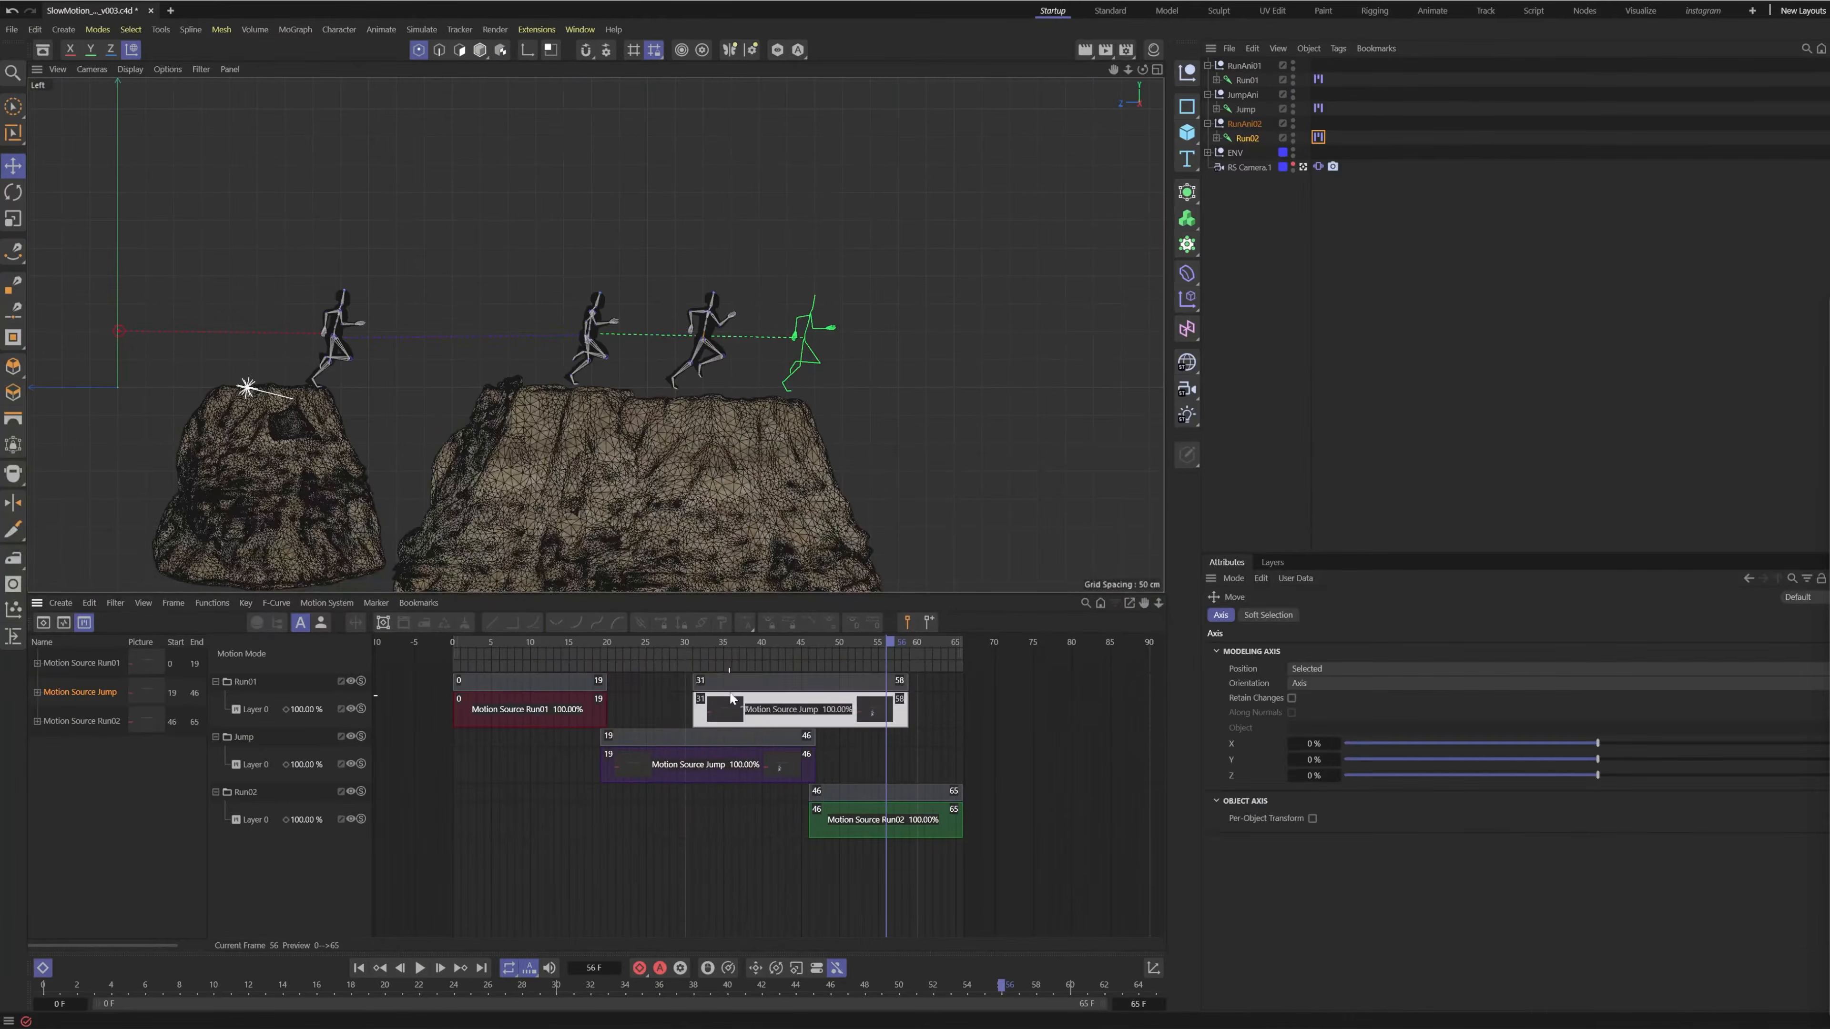
left_click(756, 710)
left_click(864, 710)
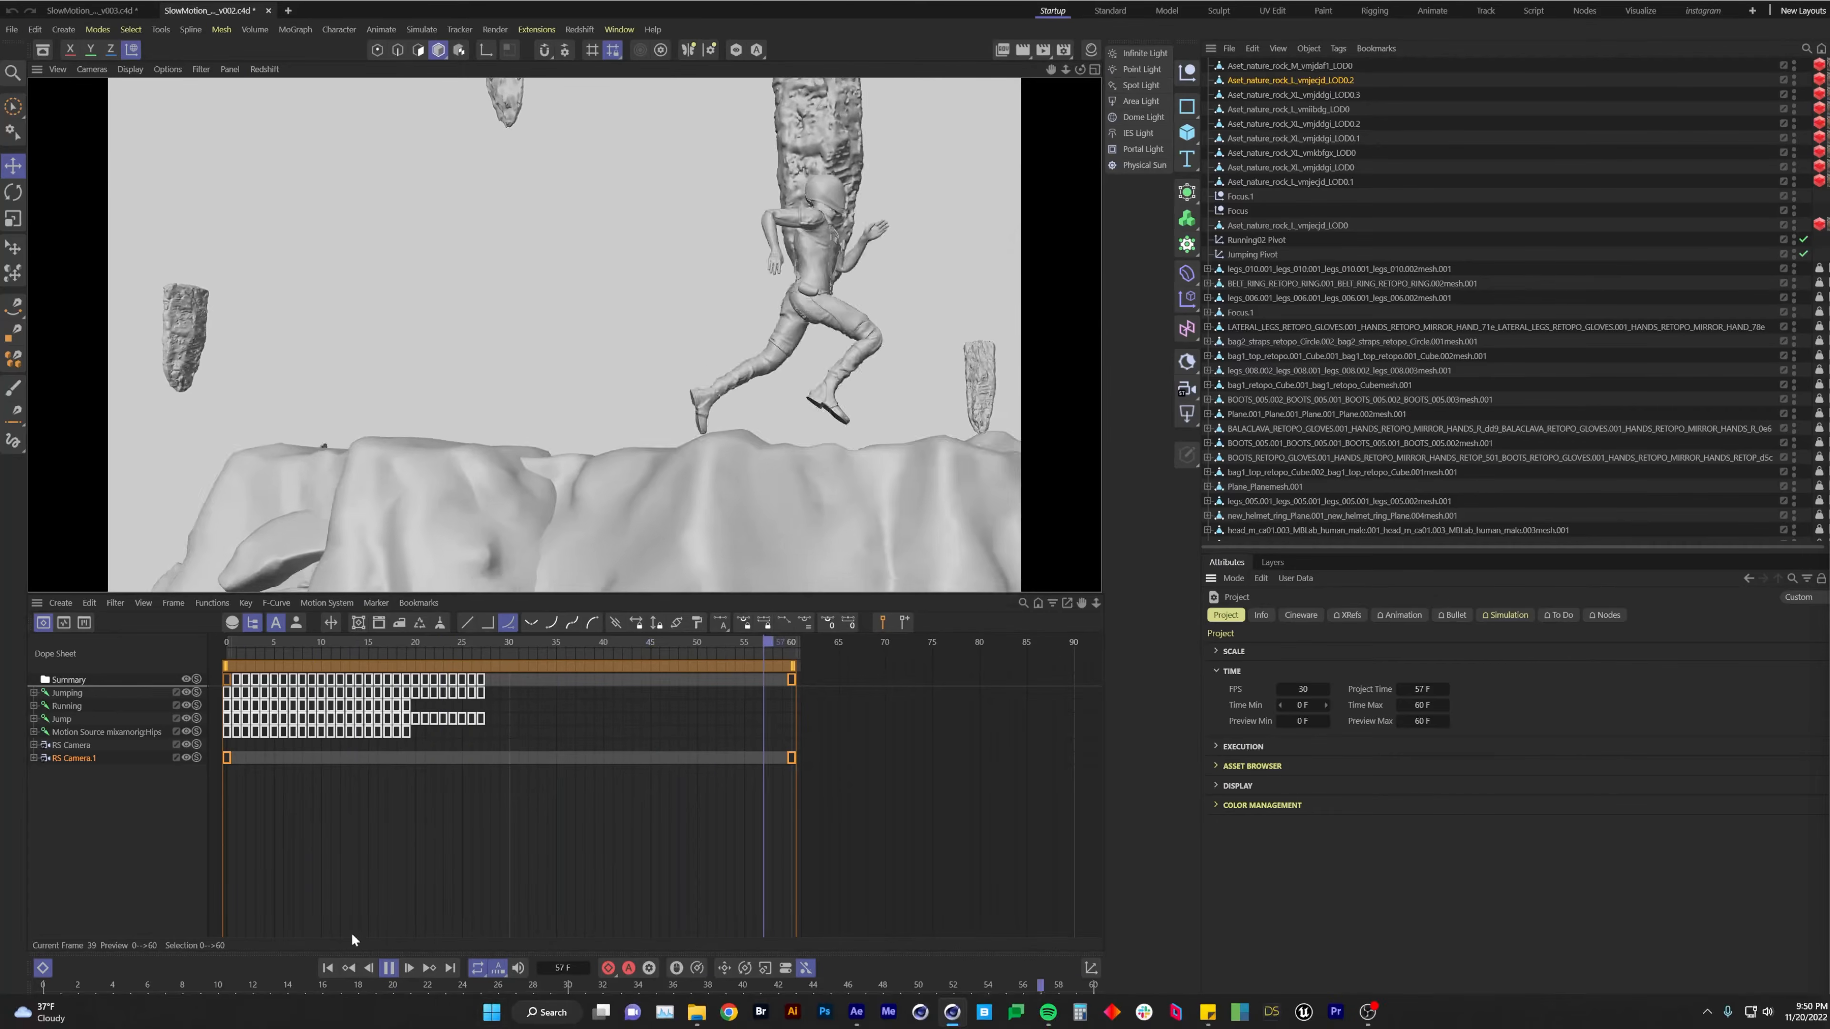
Stop the playback and inspect the project's FPS and the frame rate in the render output settings
left_click(389, 968)
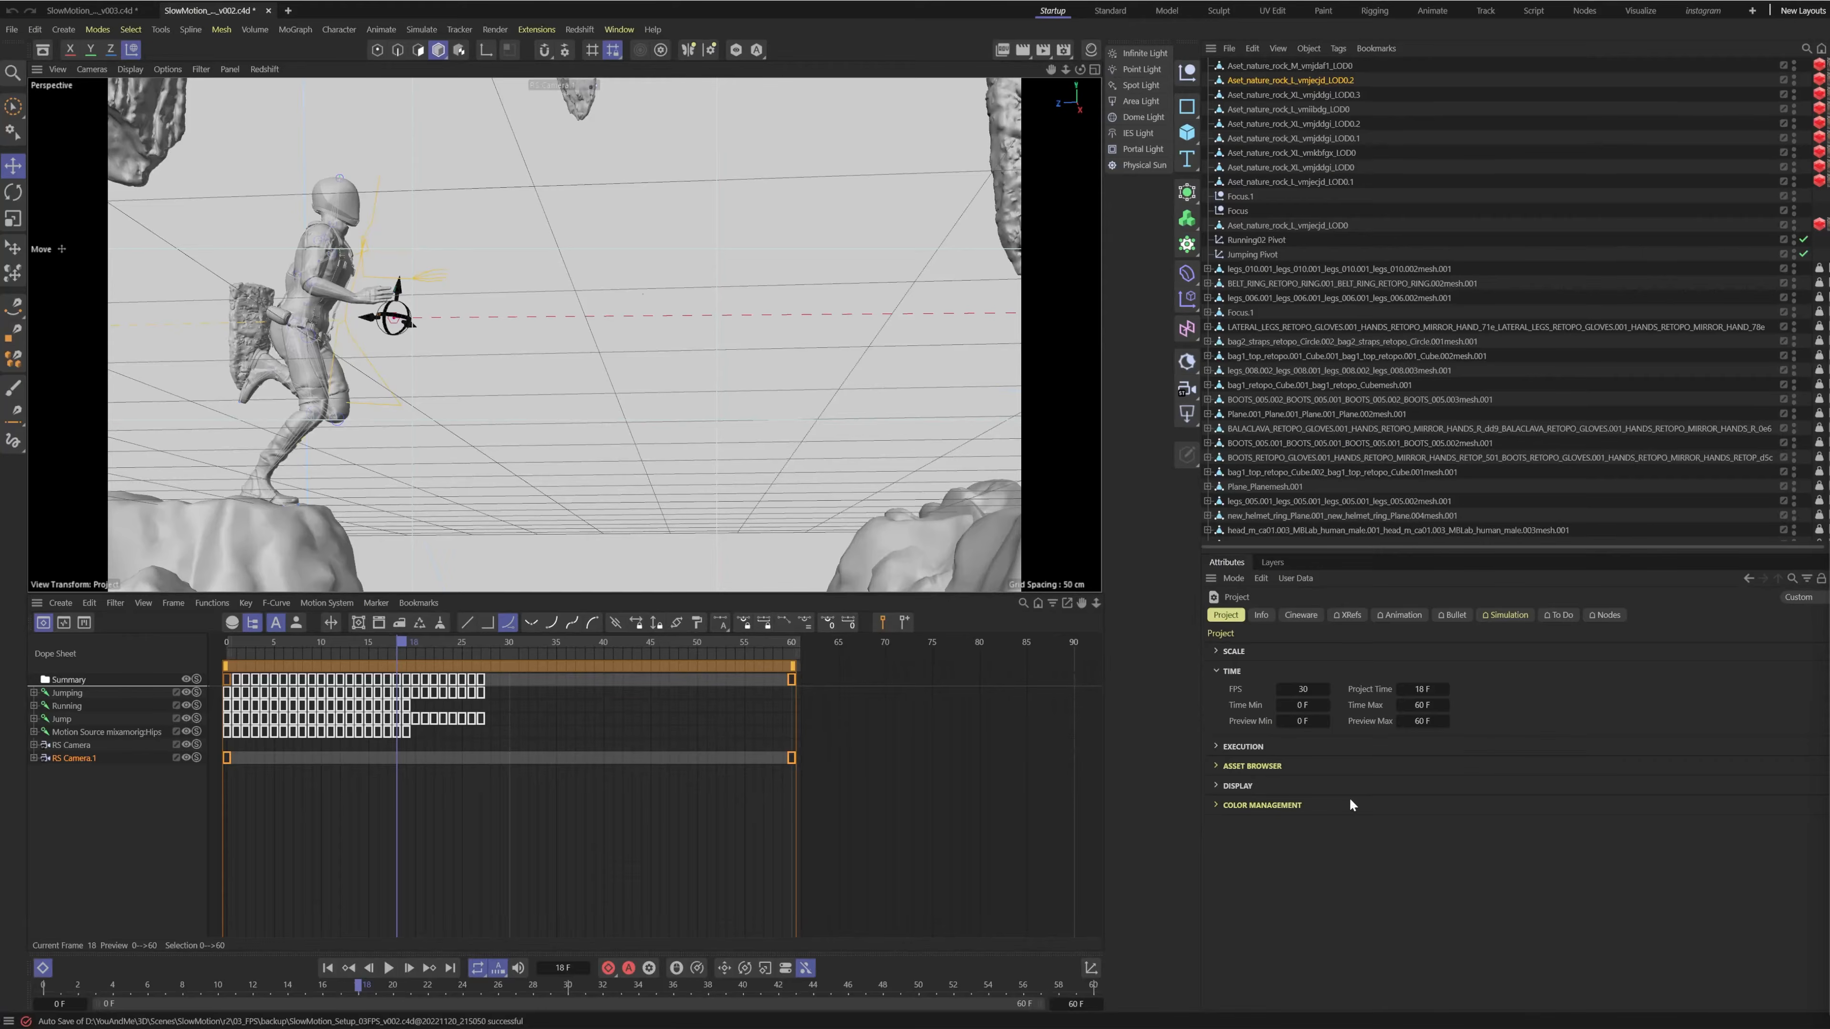
left_click(1304, 690)
key("ctrl+b")
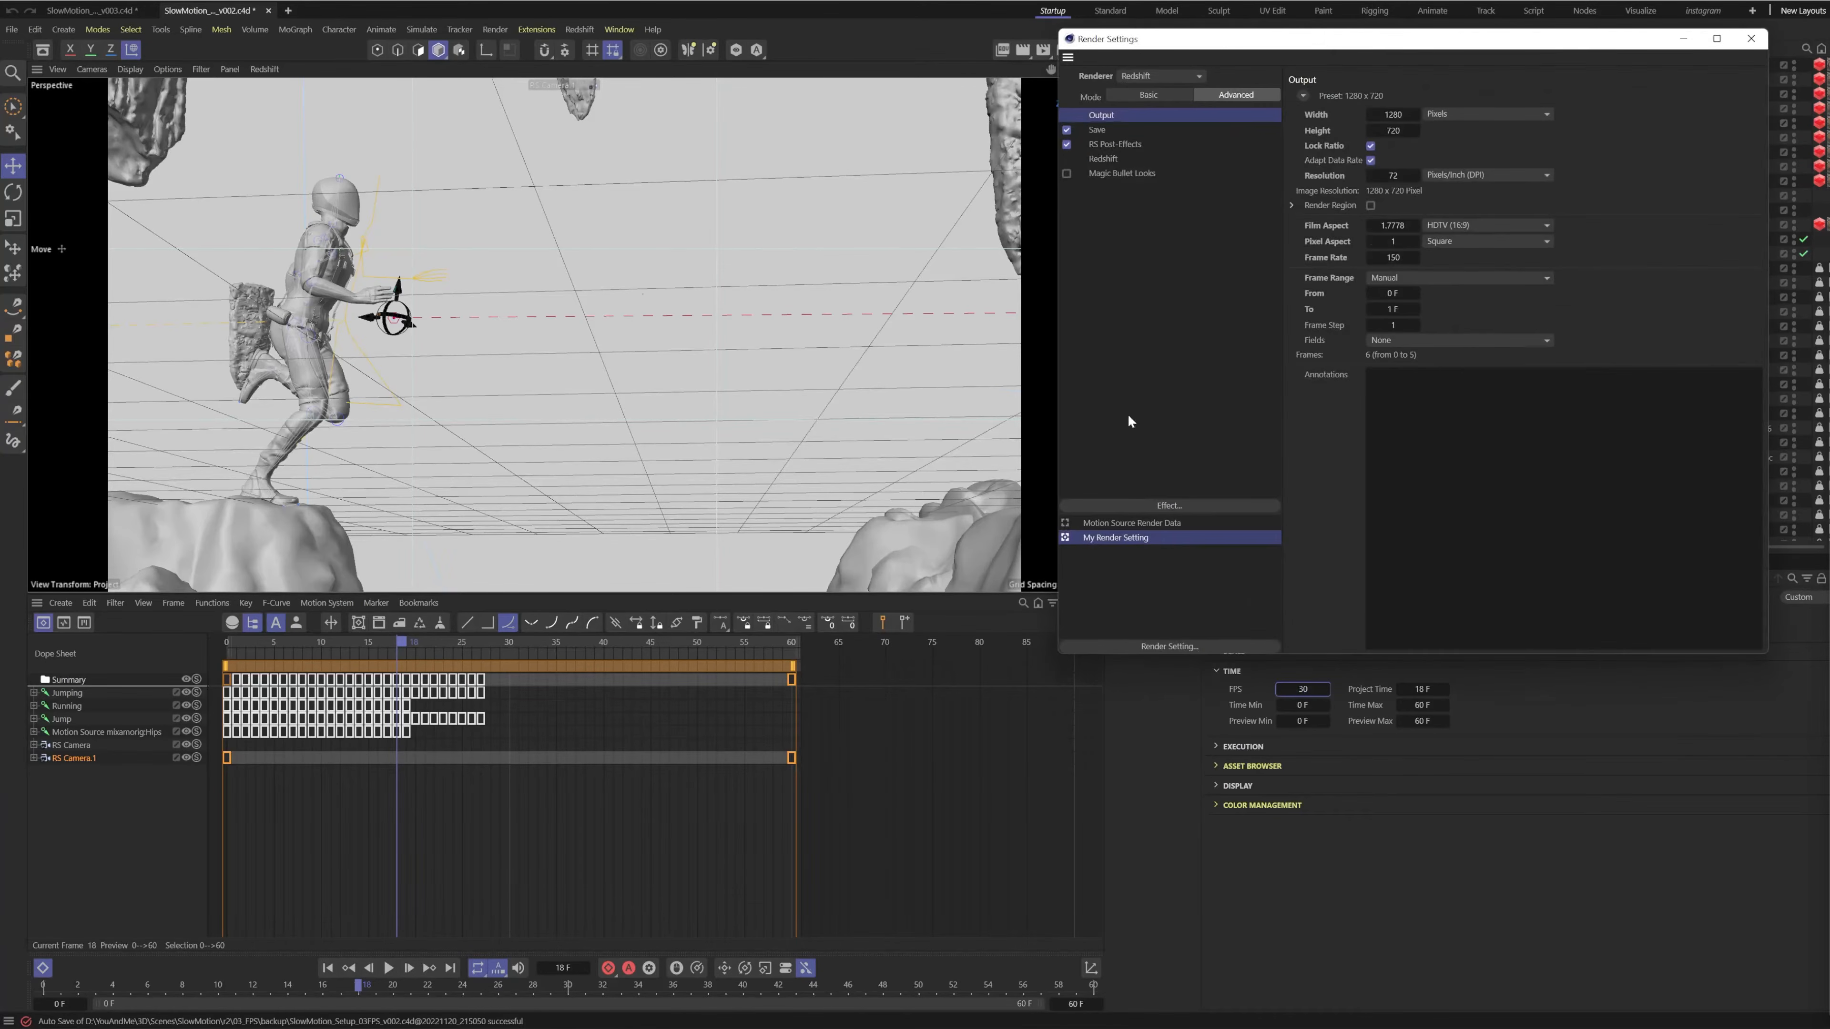
double_click(1387, 258)
left_click_drag(1367, 39, 1129, 143)
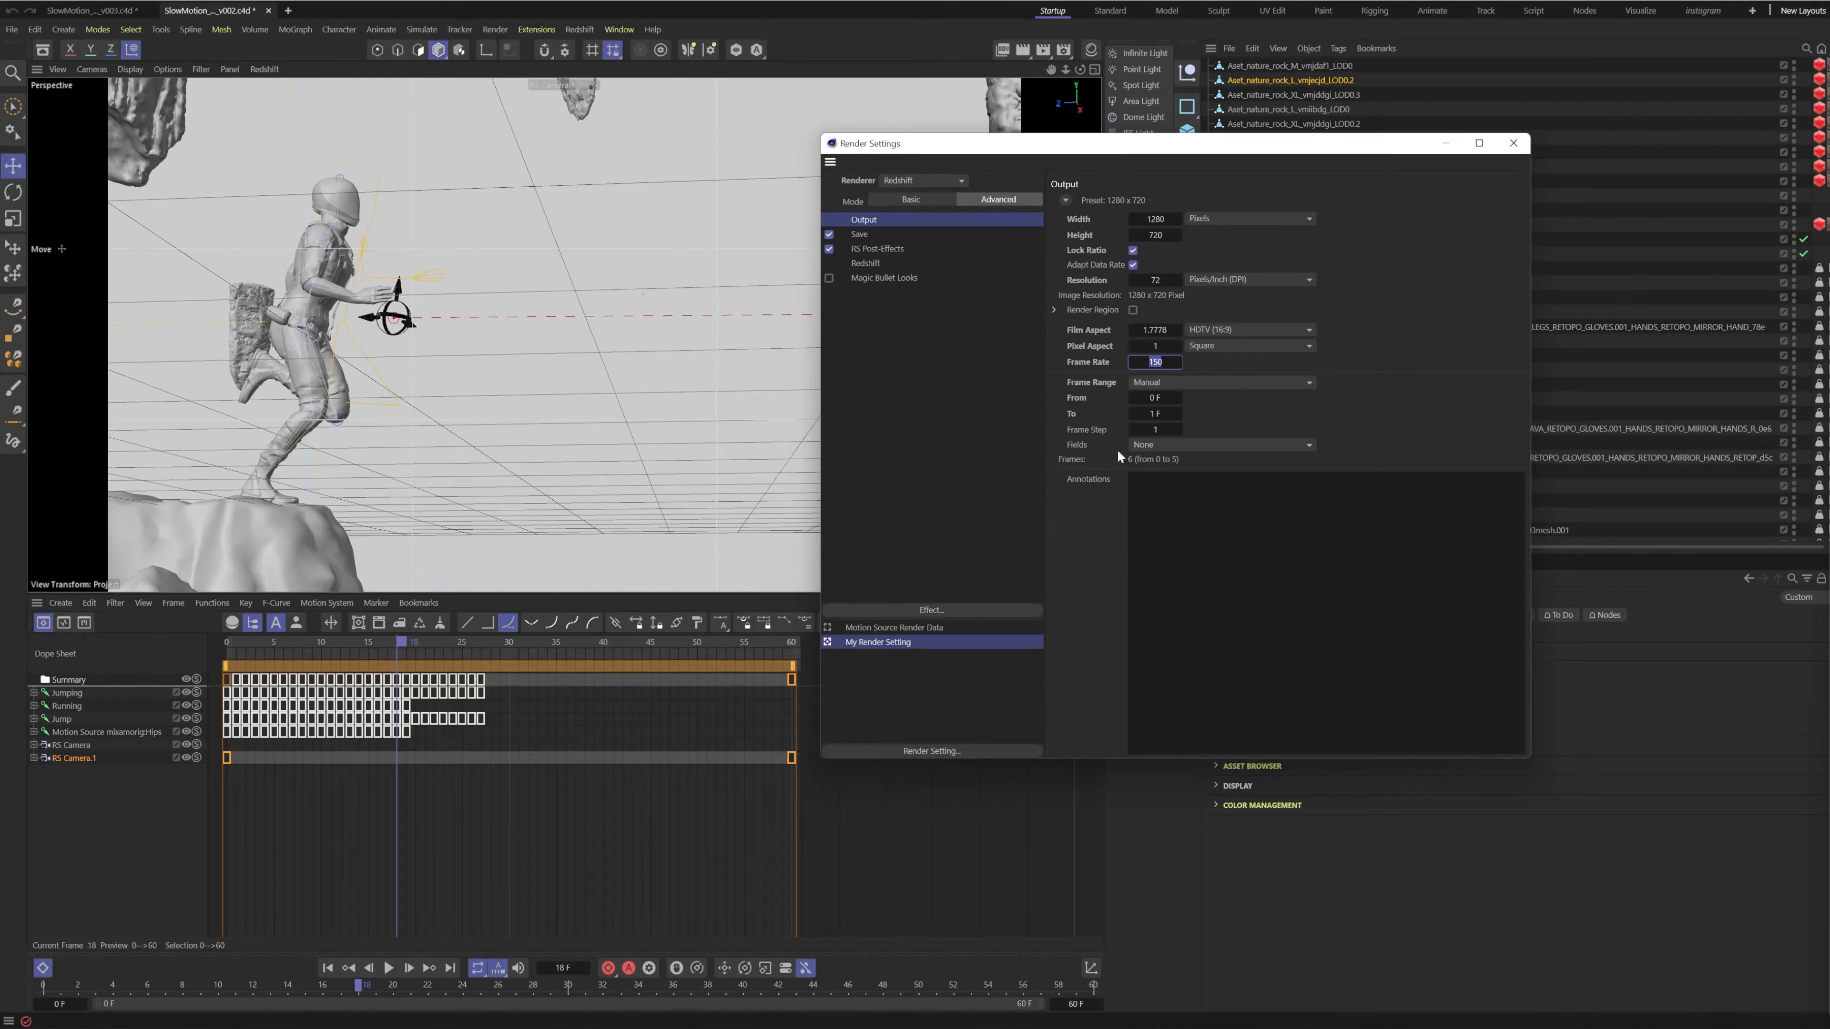
left_click_drag(1142, 153, 614, 193)
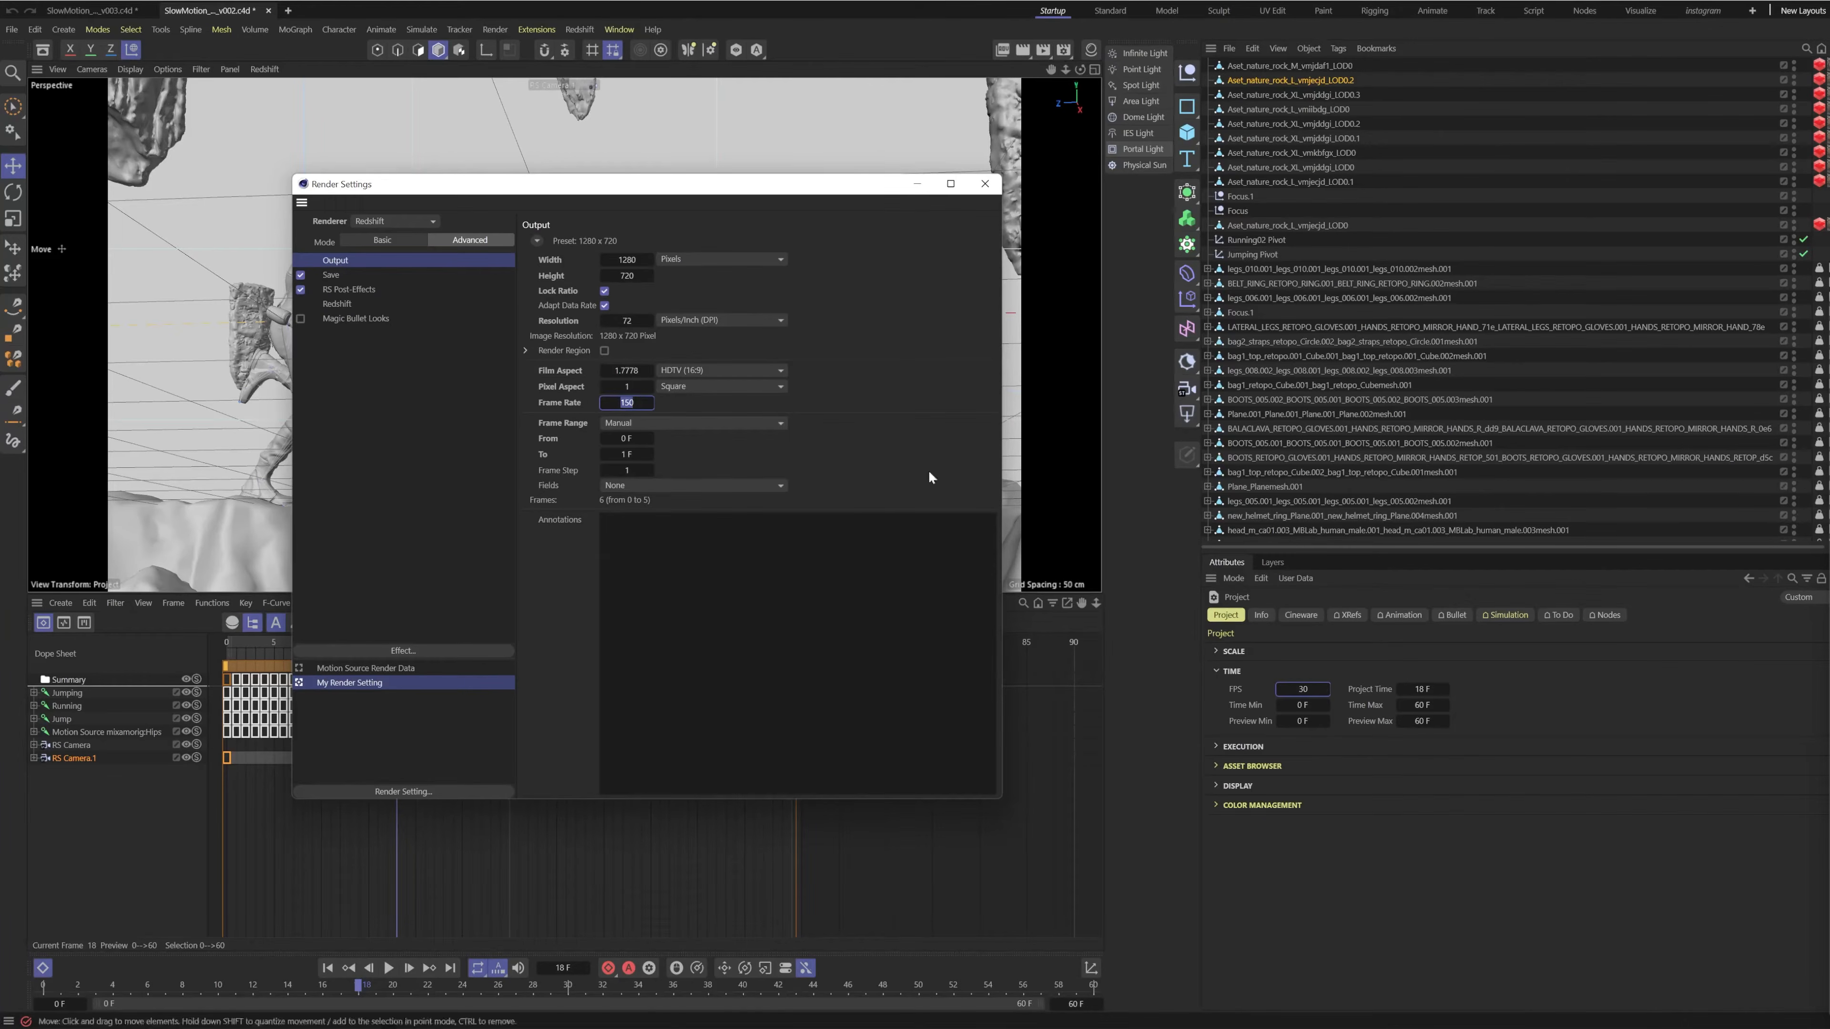
key("Return")
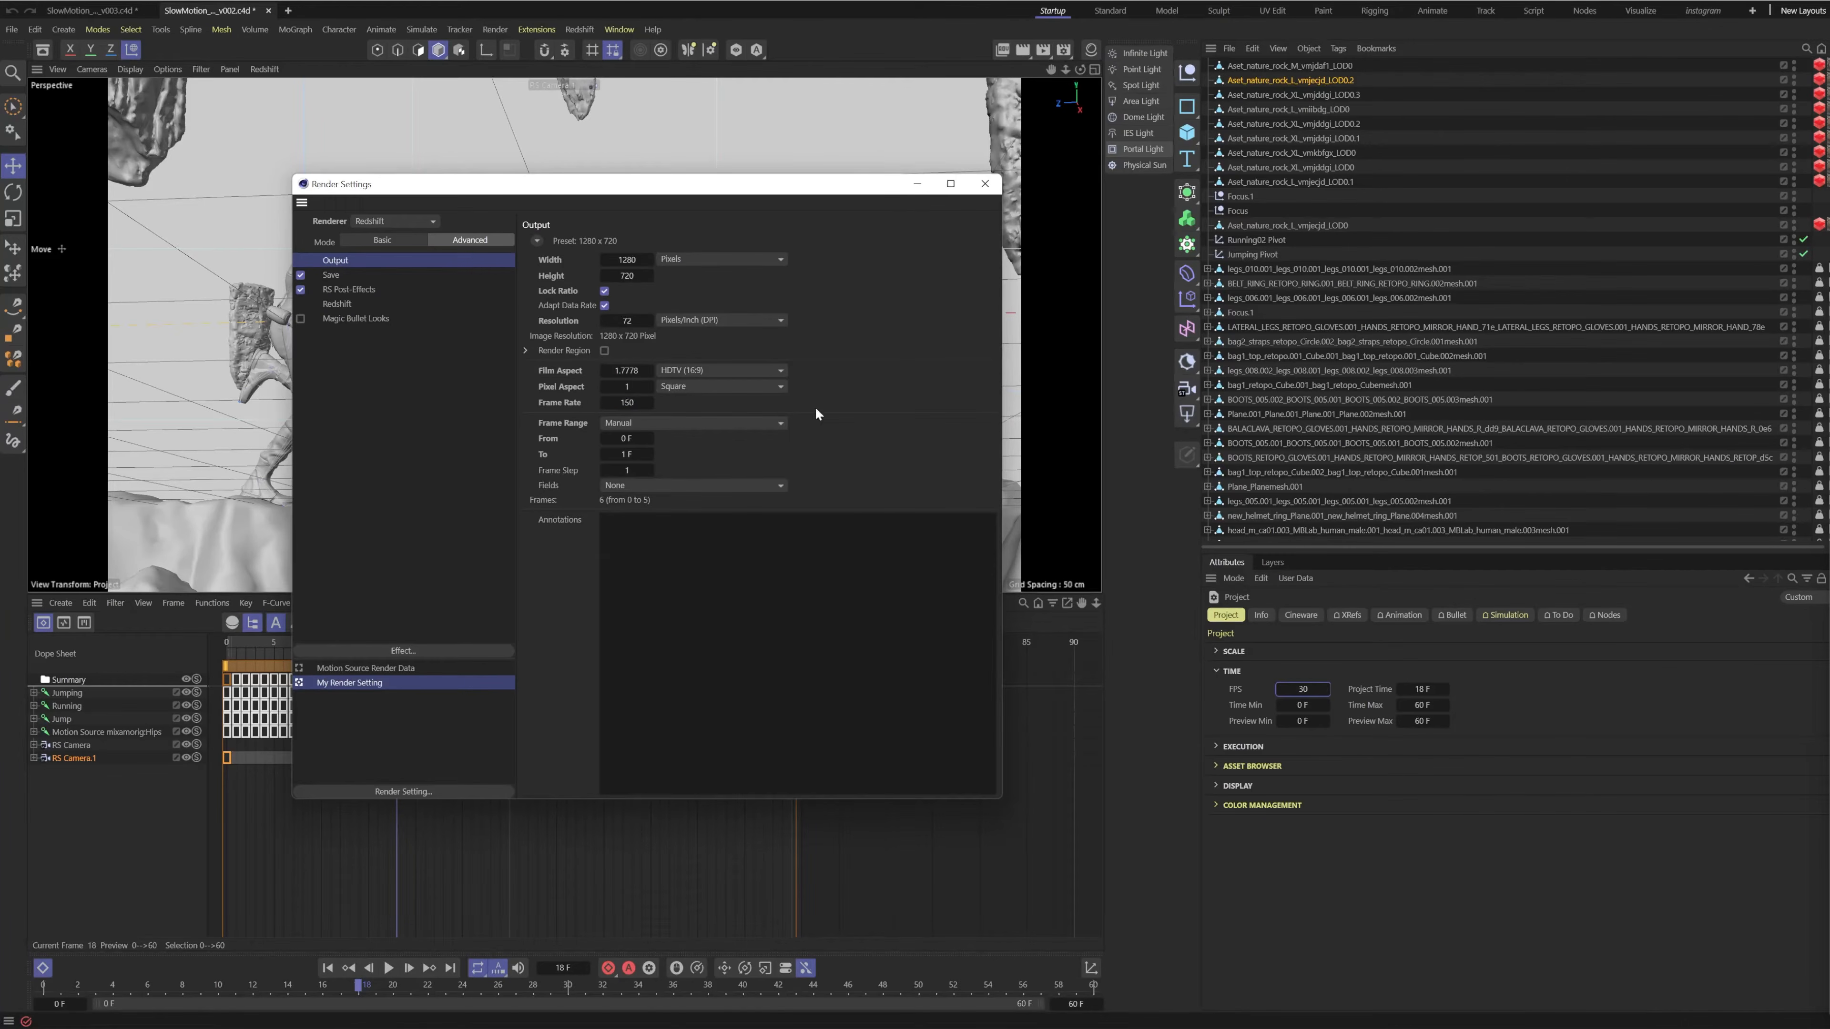
Set the frame rate in the render output settings to 150
double_click(628, 404)
key("Return")
double_click(627, 402)
left_click(634, 404)
type("3")
double_click(633, 404)
type("150")
left_click(844, 391)
Switch to After Effects and inspect the footage details of the rendered PNG sequence, widening the project listing
key("alt+Tab")
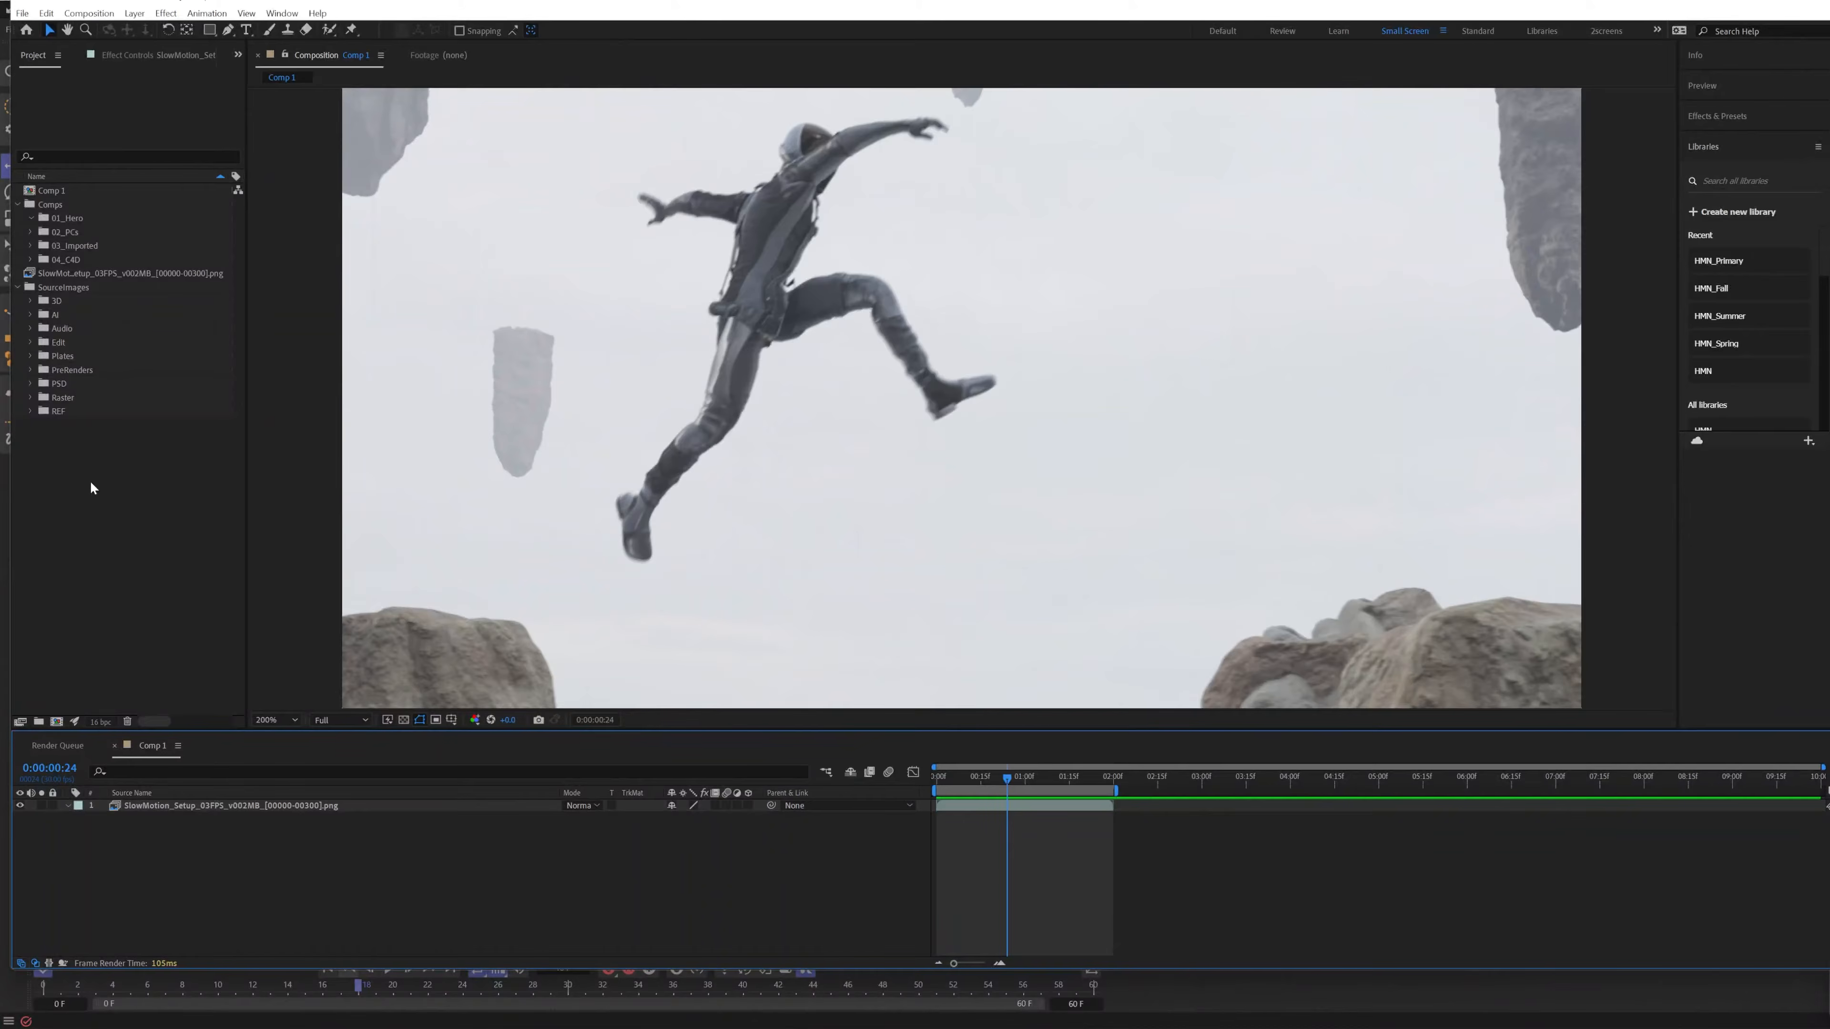
left_click(79, 277)
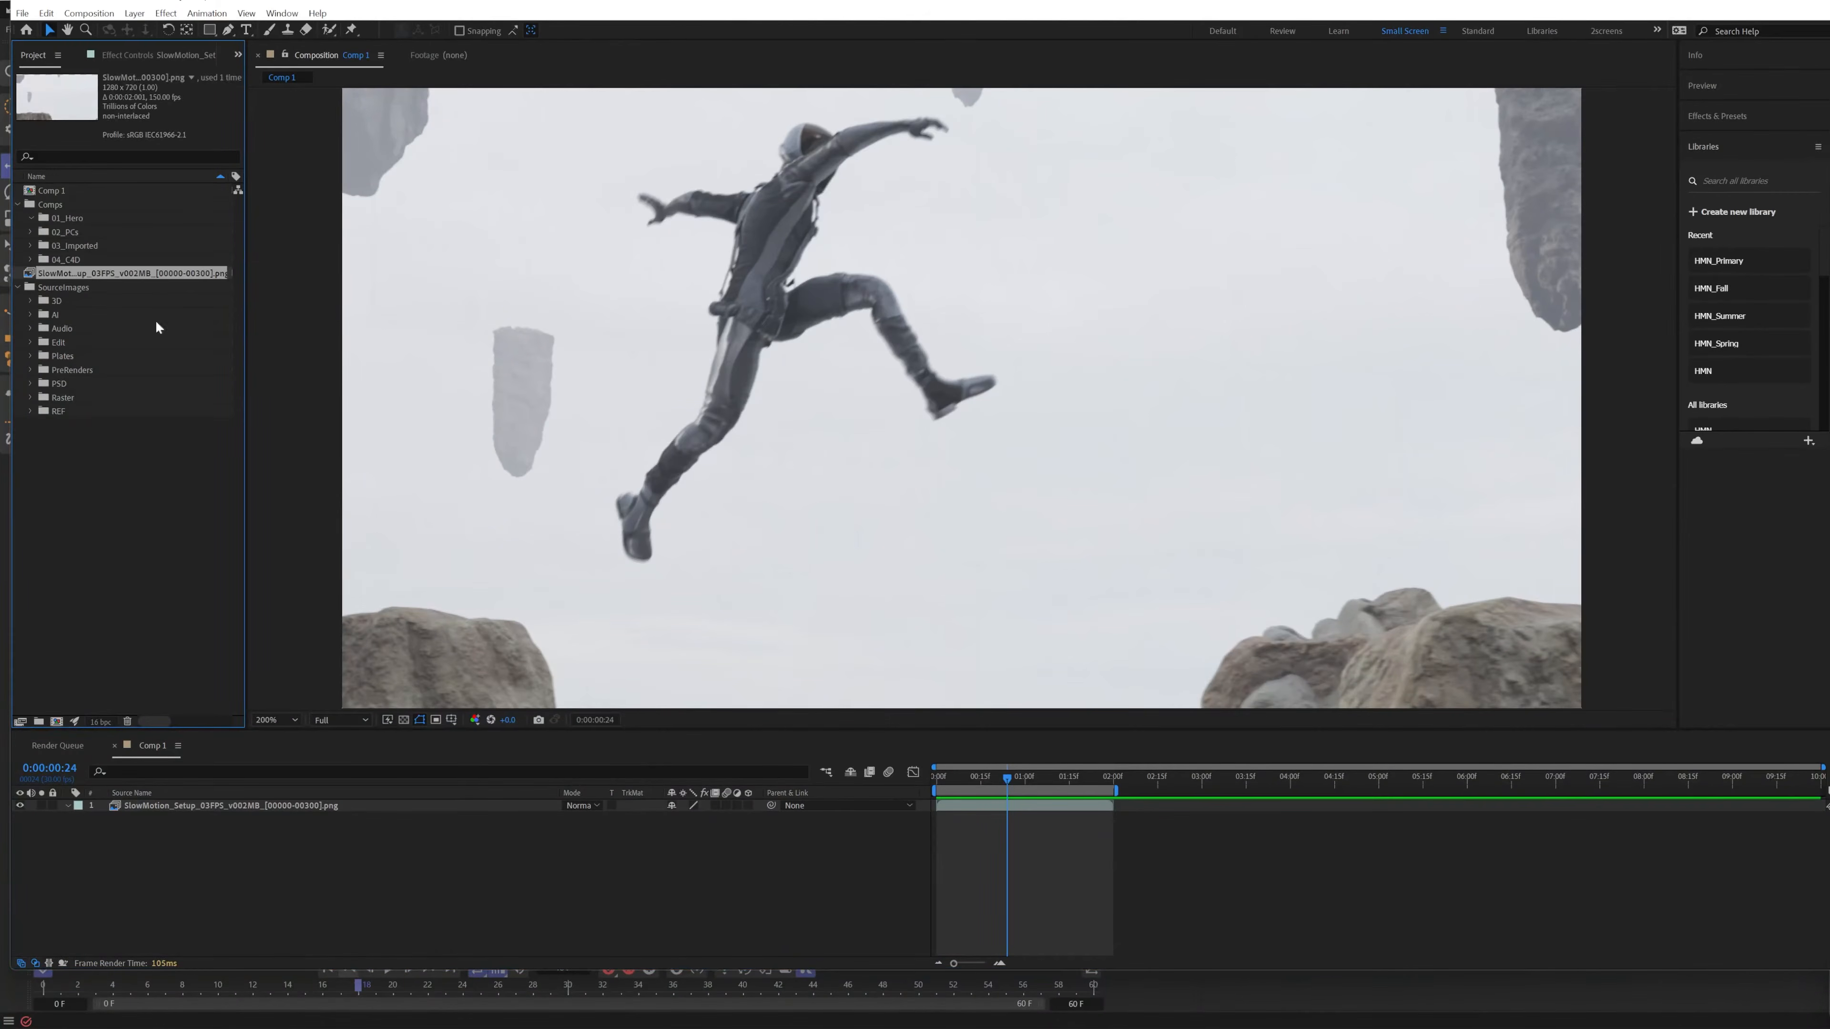
left_click_drag(247, 349, 311, 358)
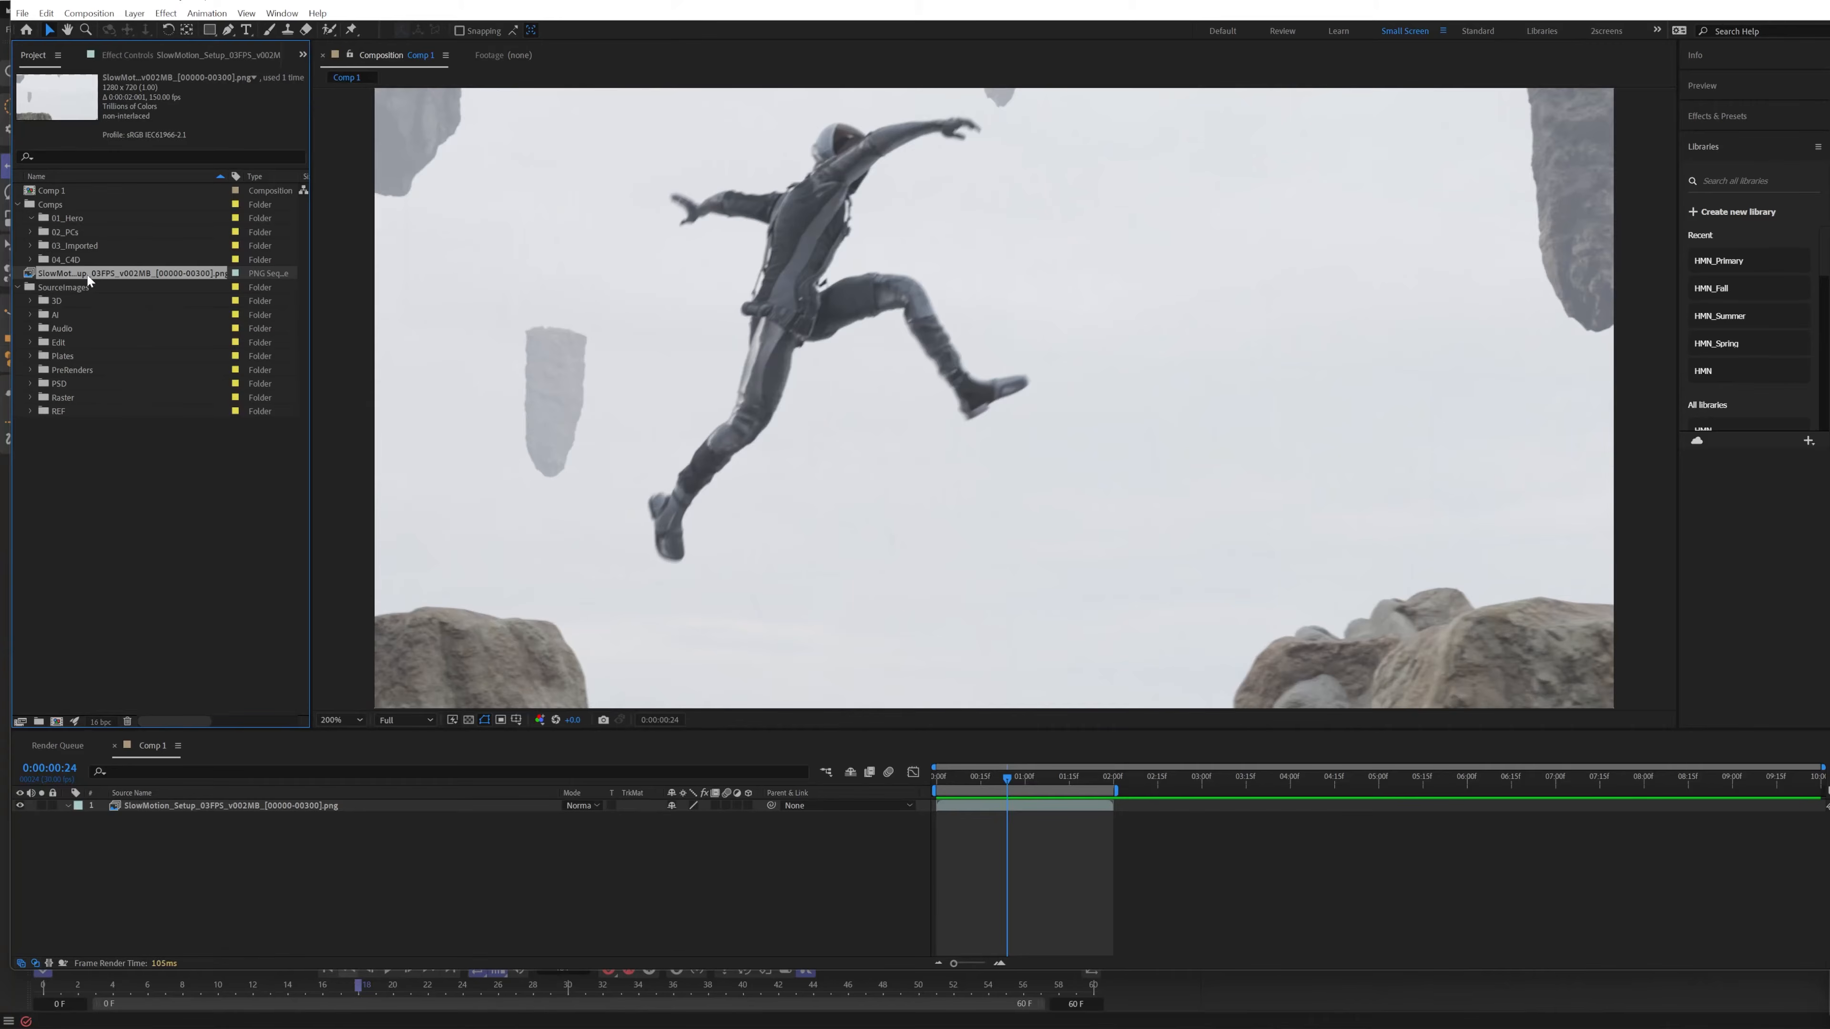
left_click(192, 520)
left_click(203, 845)
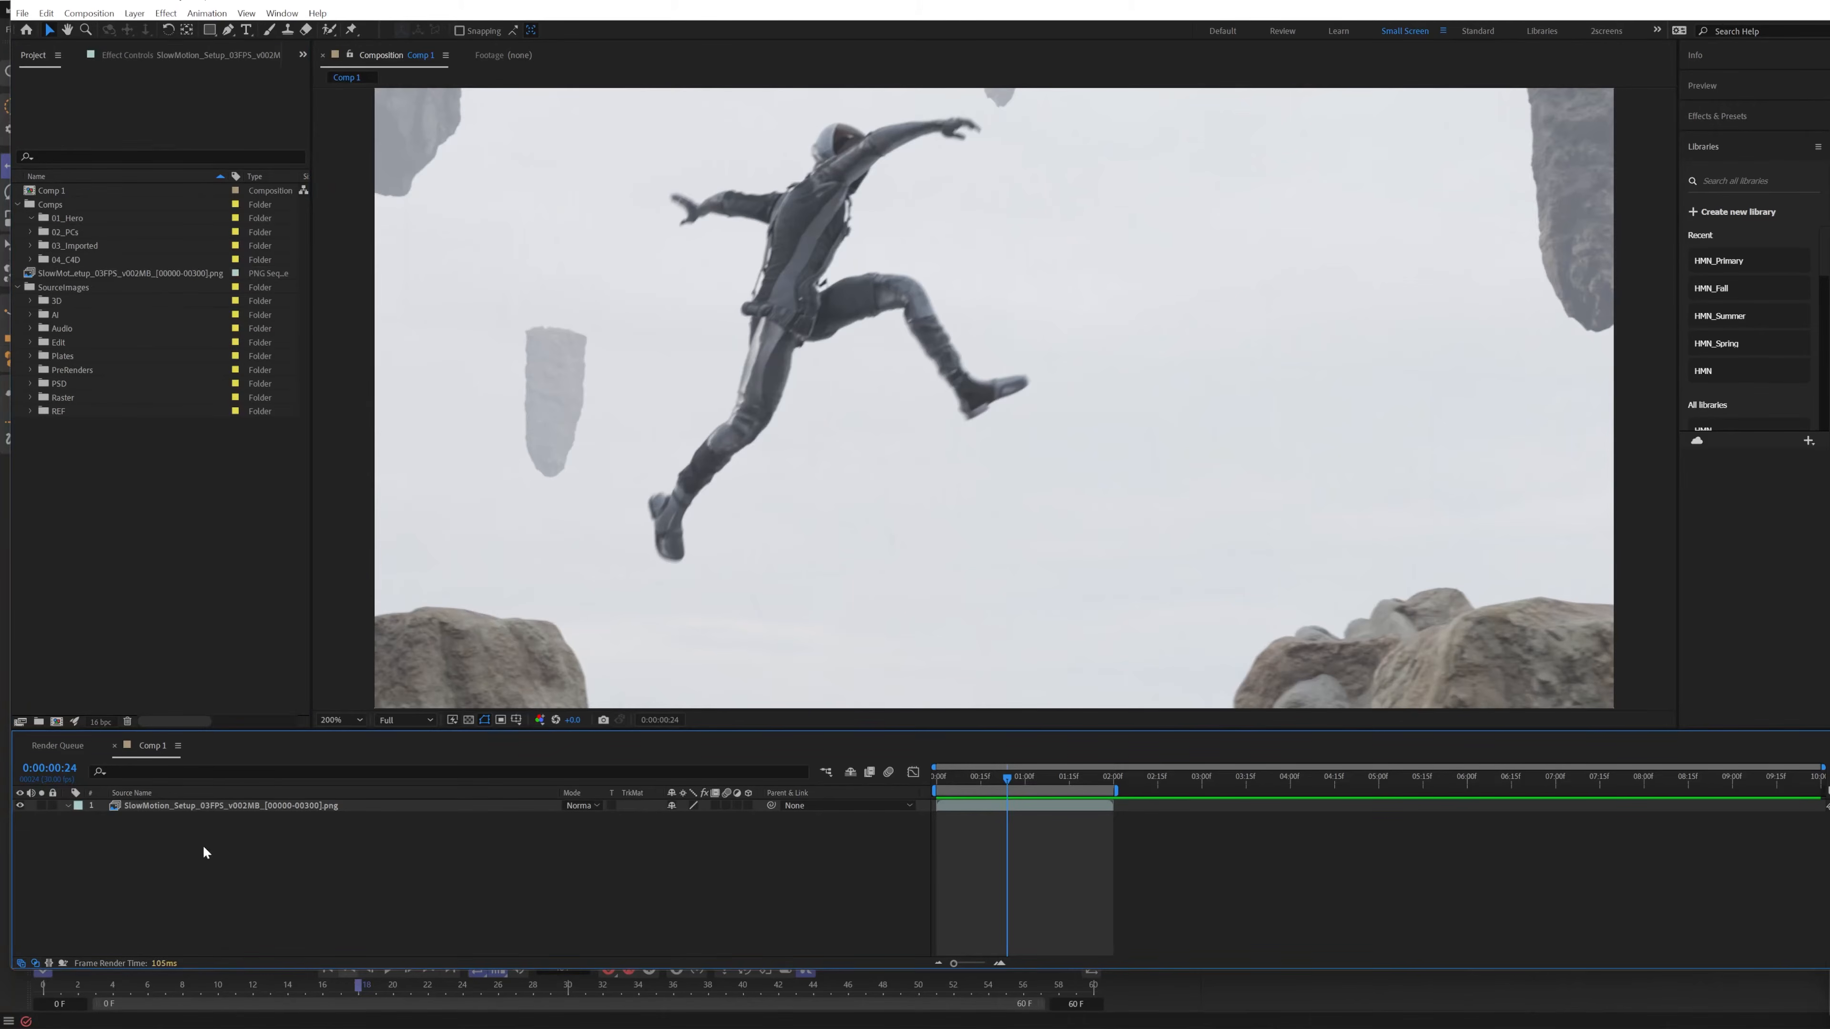
Check the frame rate in the settings of Comp 1 and leave them without changes
key("ctrl+k")
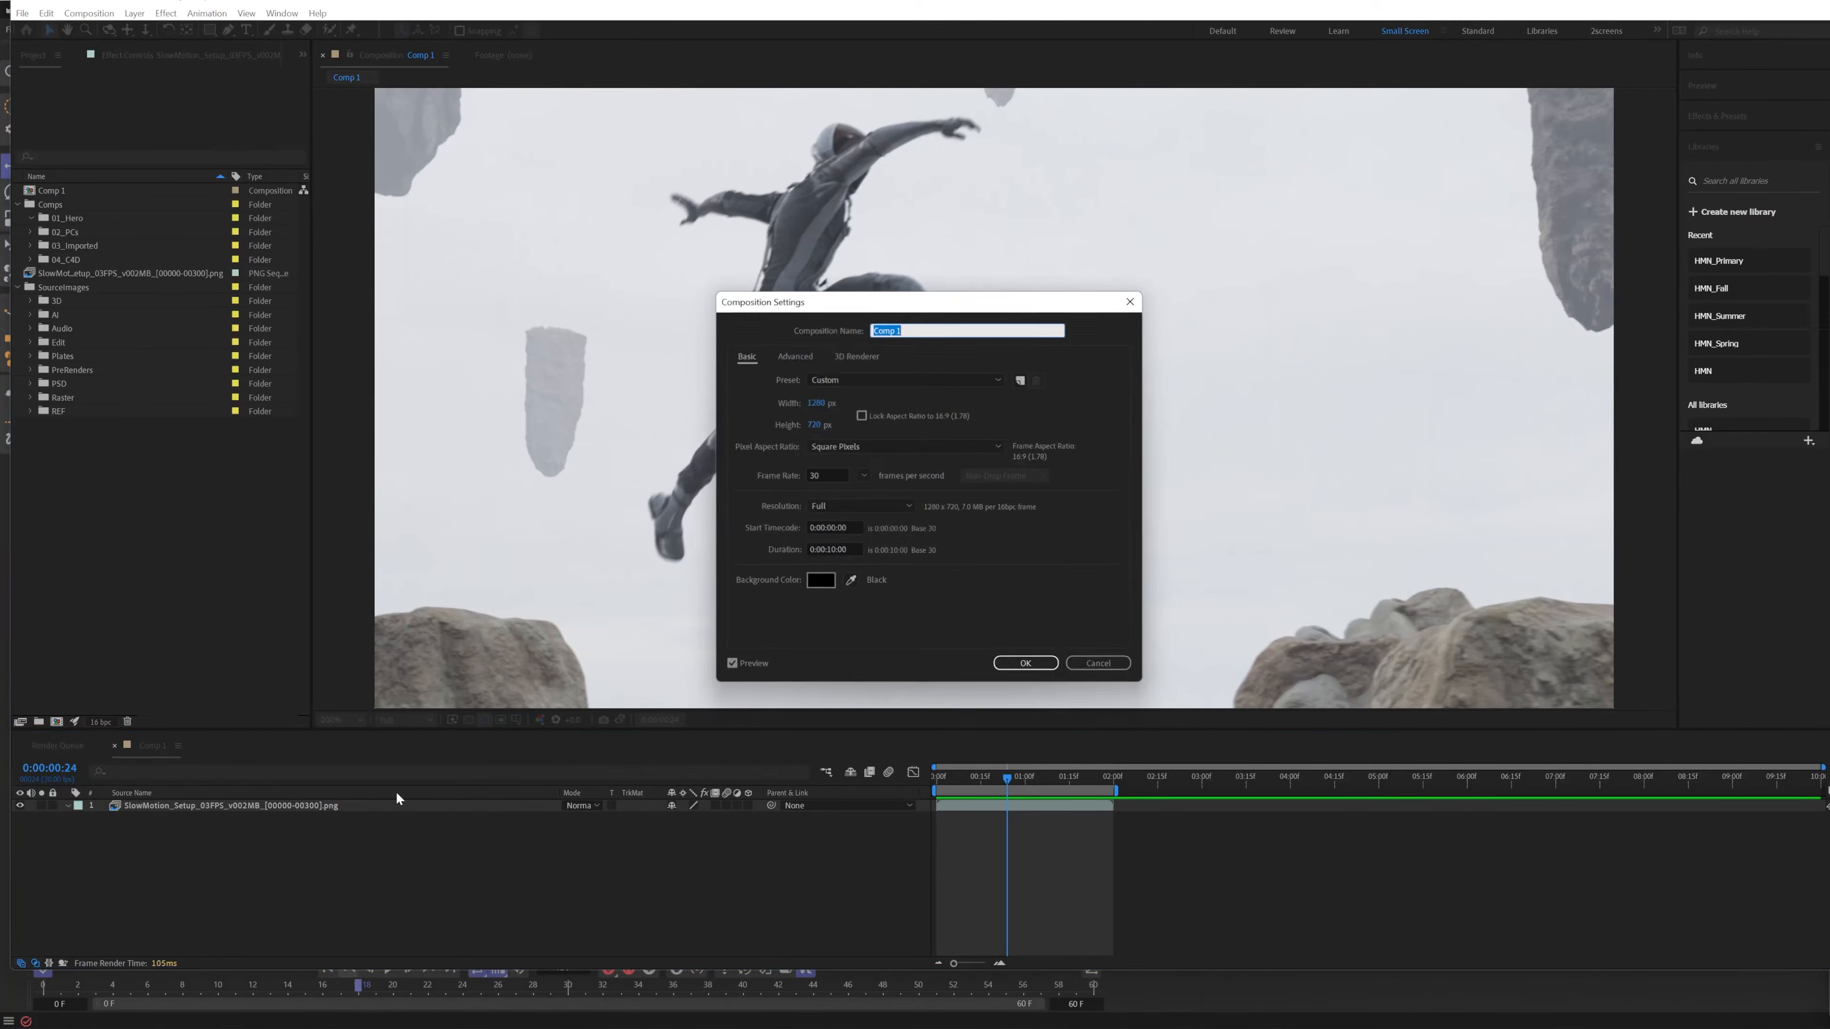
double_click(836, 474)
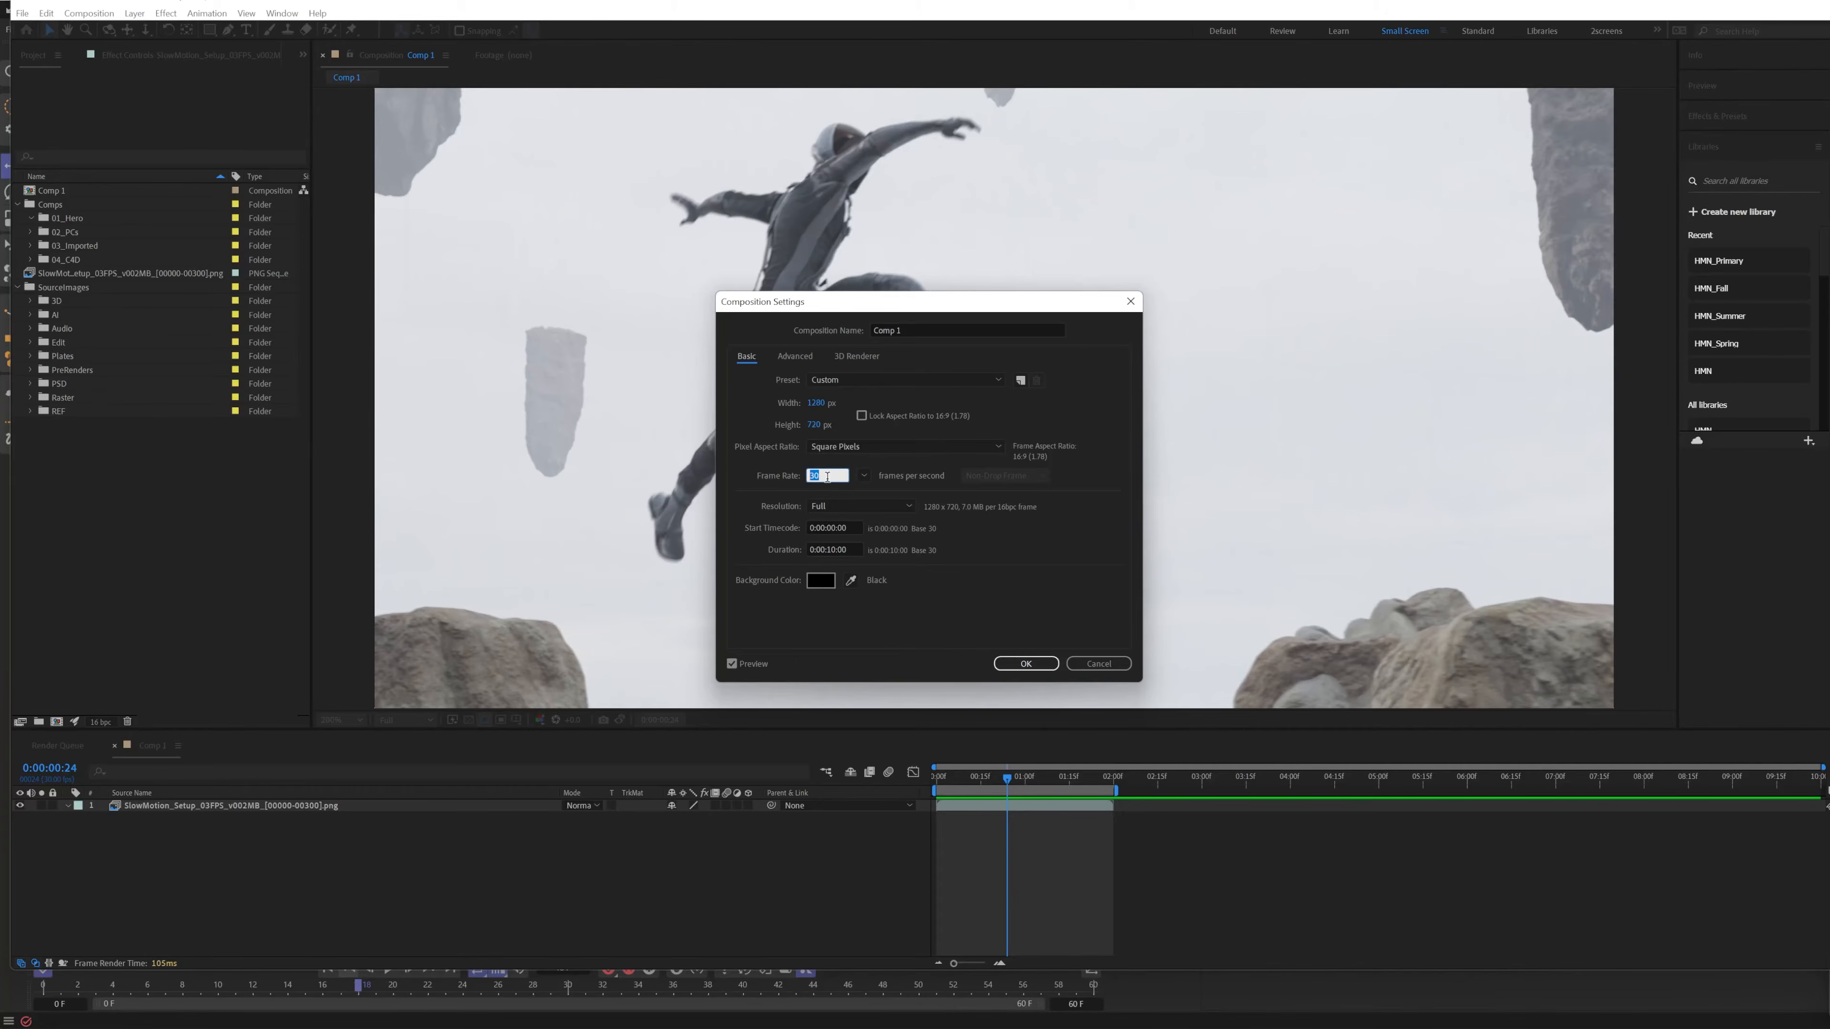
left_click(1073, 661)
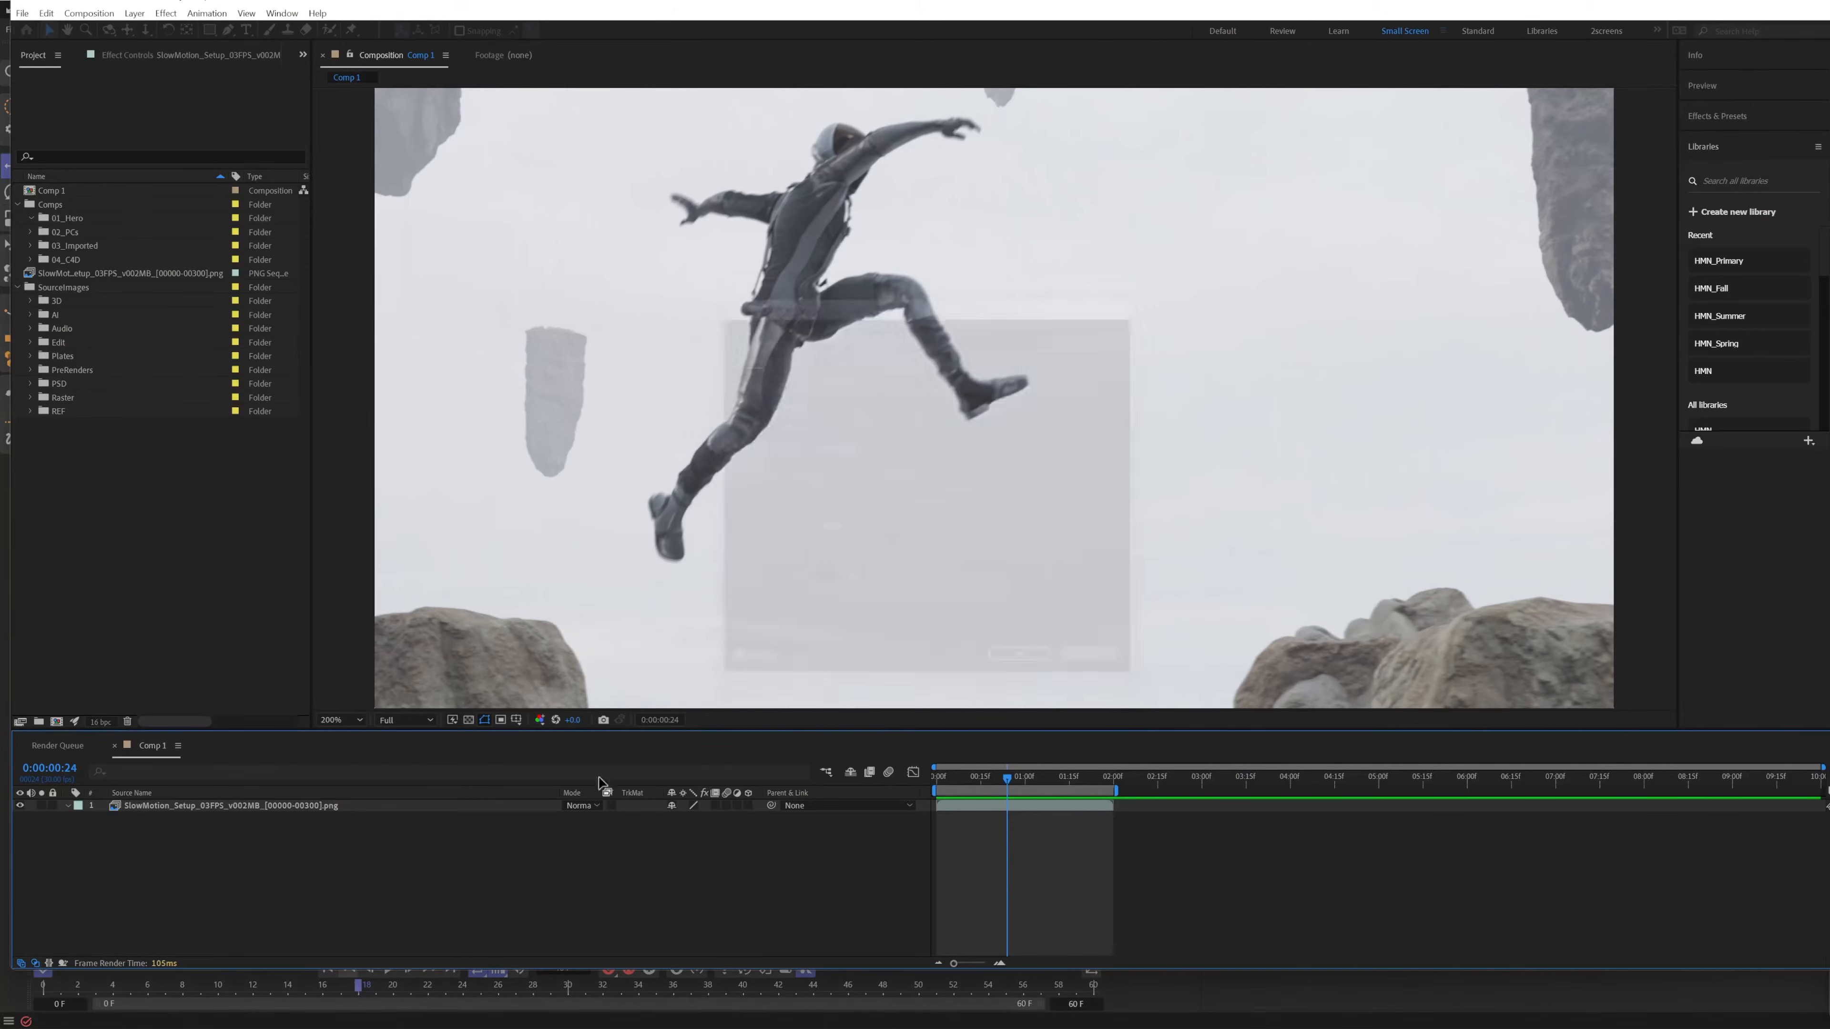
Preview the PNG sequence layer and fit the composition's magnification to the viewer
left_click(256, 805)
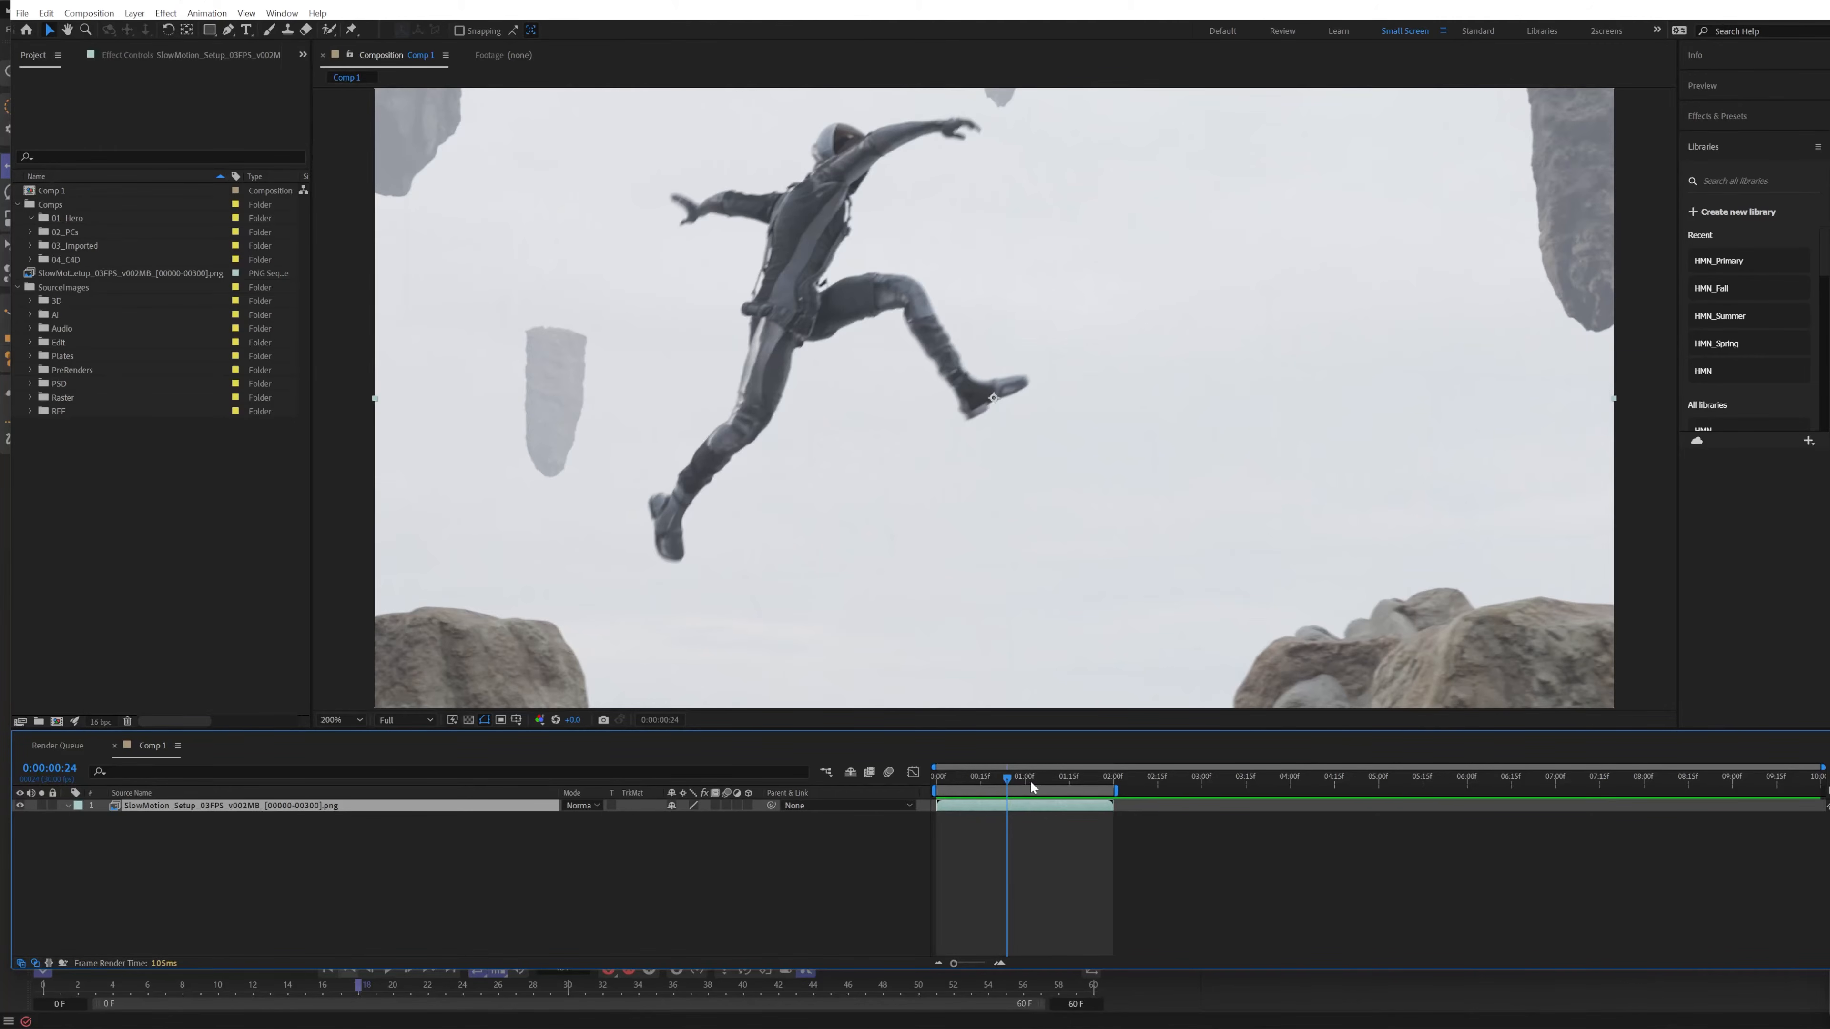
key("space")
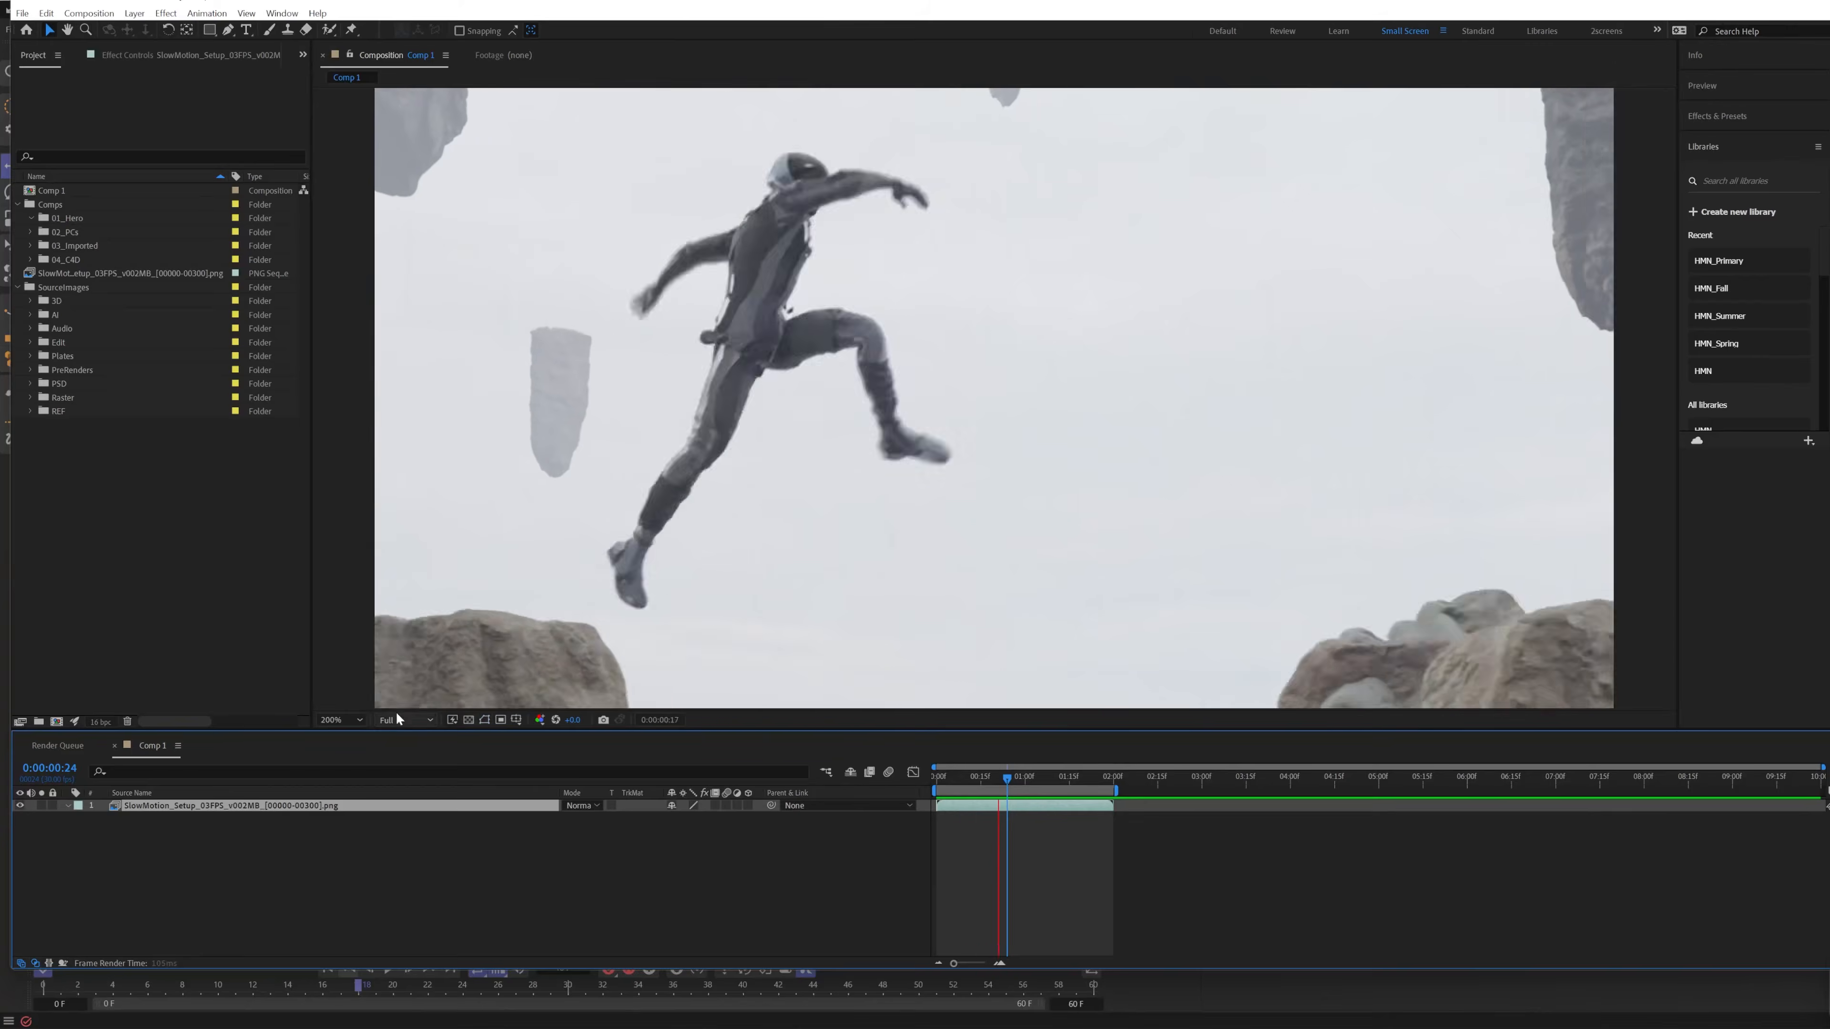
left_click(391, 721)
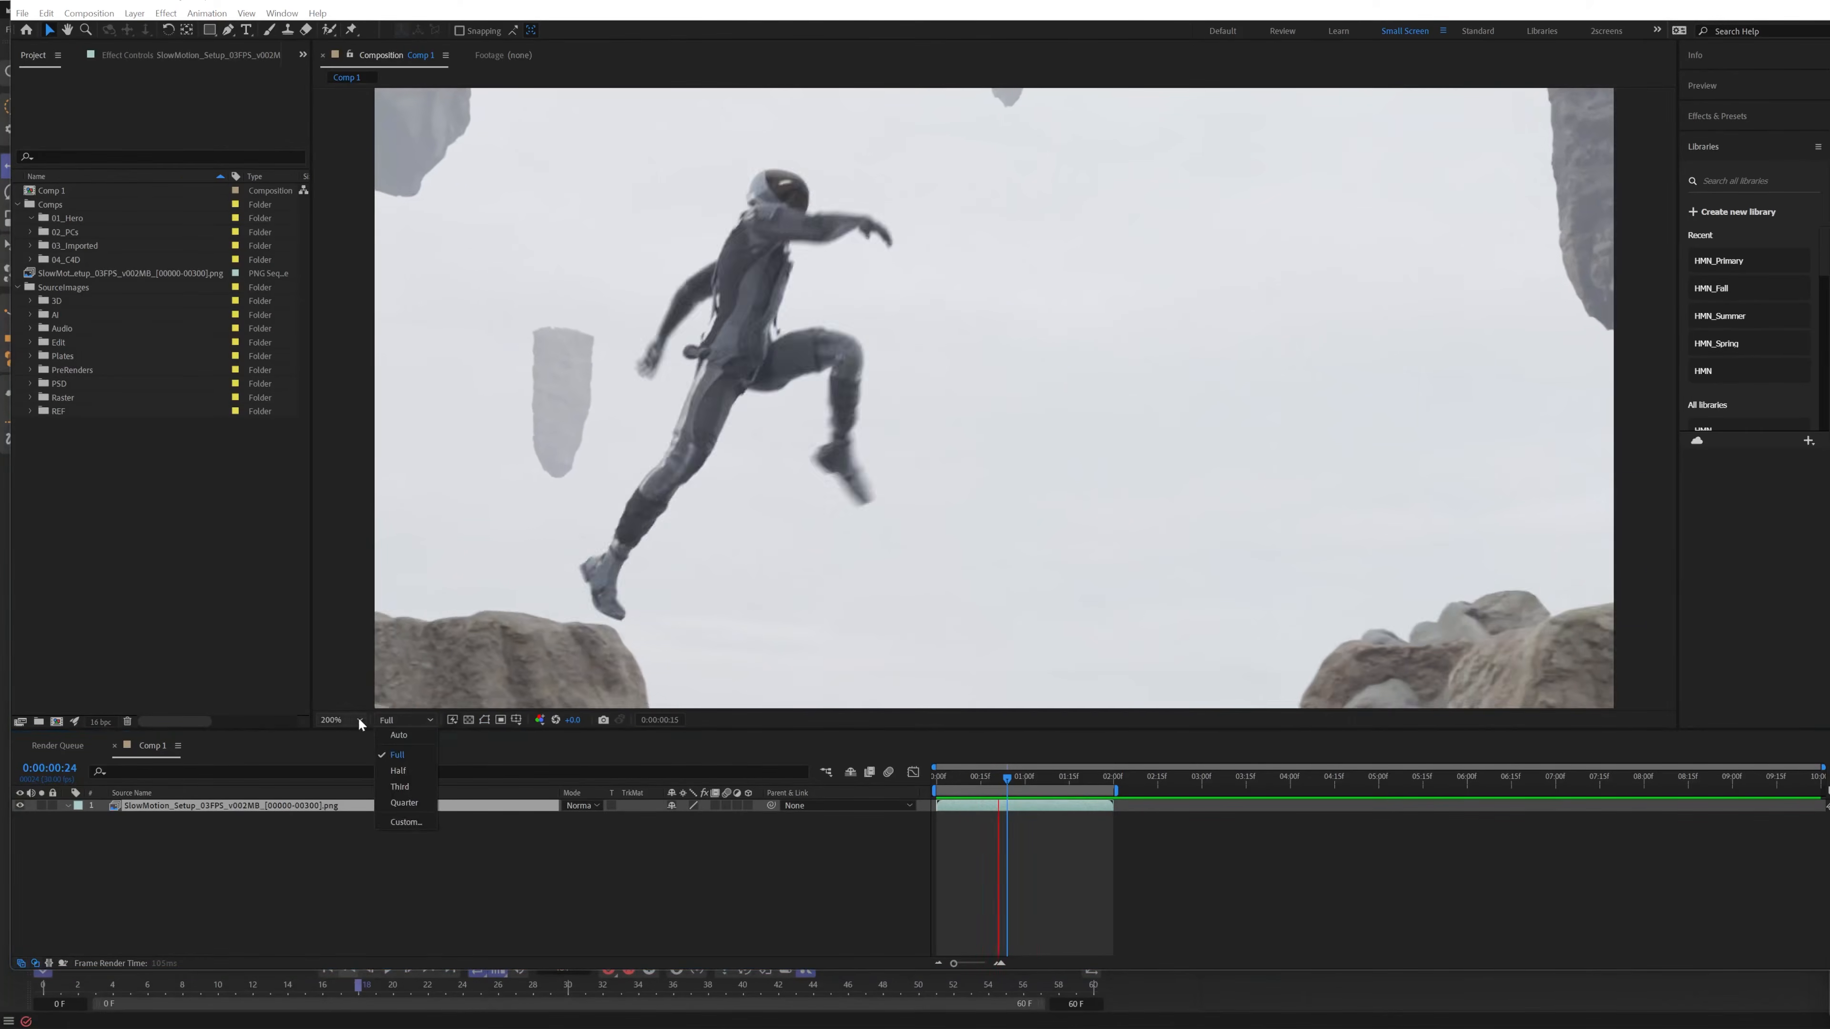
left_click(360, 722)
left_click(353, 735)
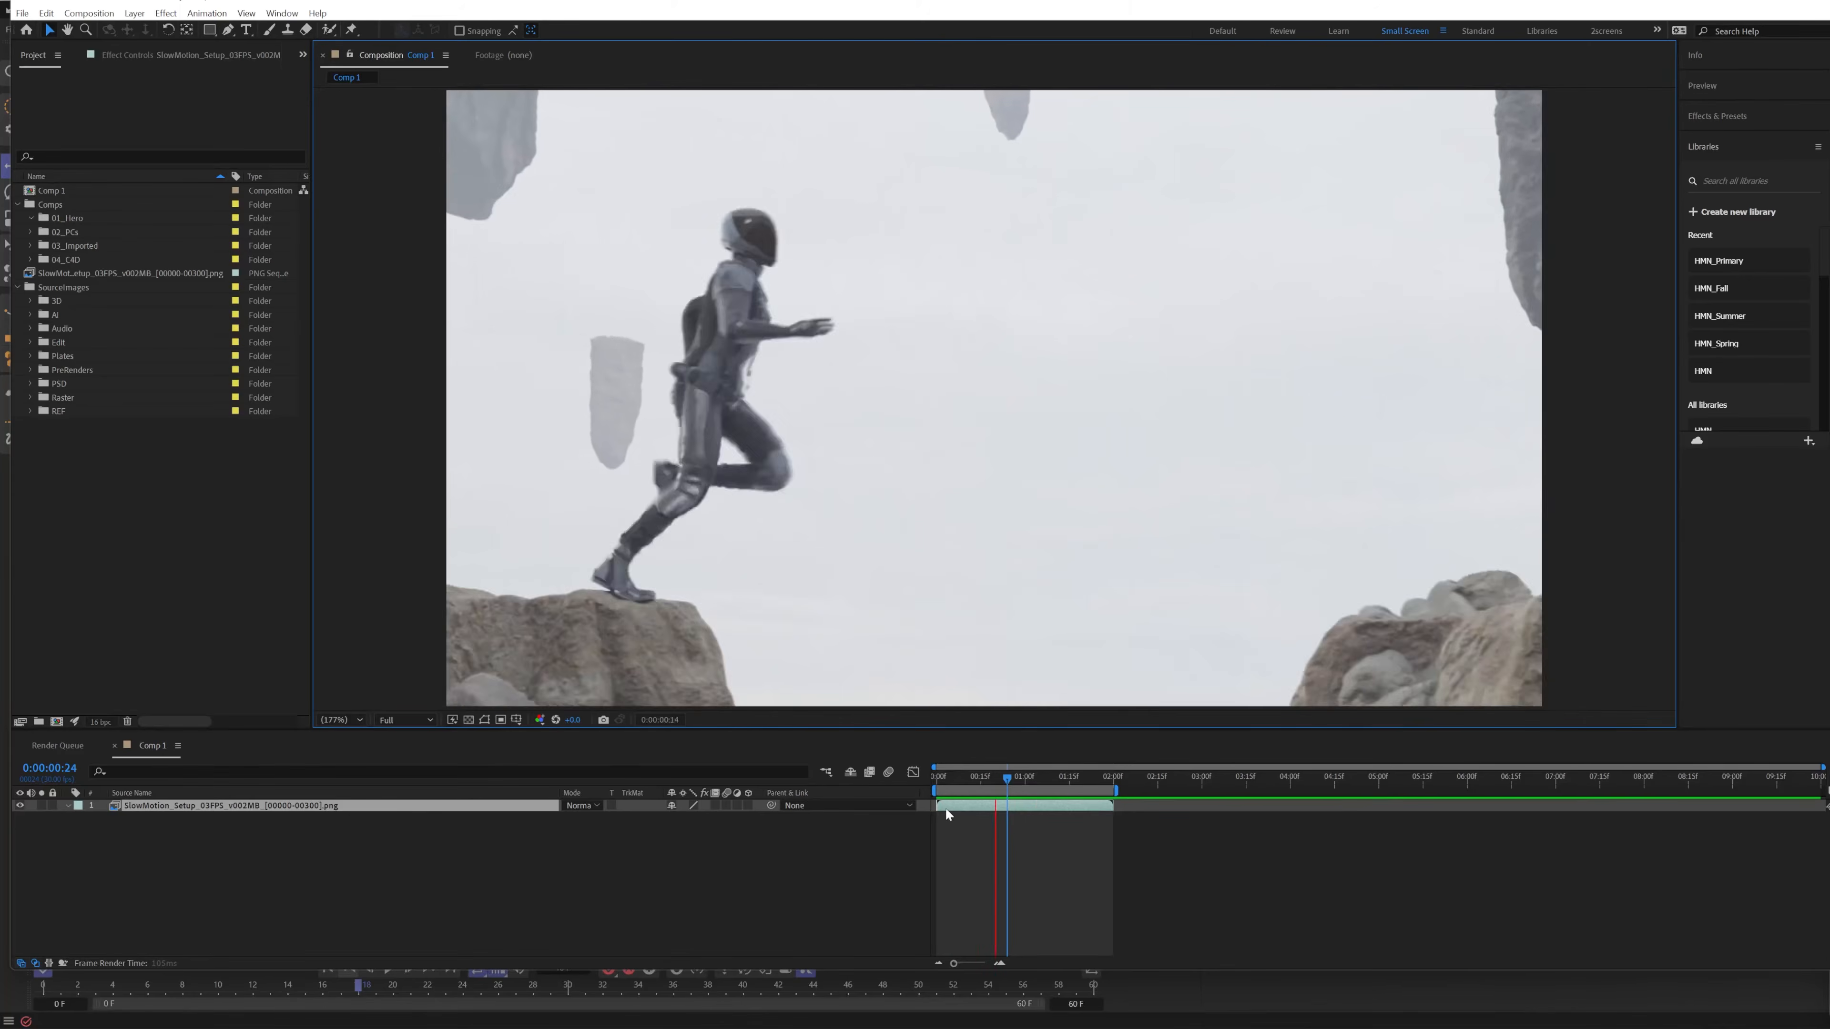
Enable time remapping on the PNG sequence layer and add a Time Remap keyframe at 0:00:00:21, at the take-off
mouse_move(995, 779)
left_mouse_down()
mouse_move(1028, 779)
mouse_move(960, 783)
mouse_move(1003, 786)
left_mouse_up()
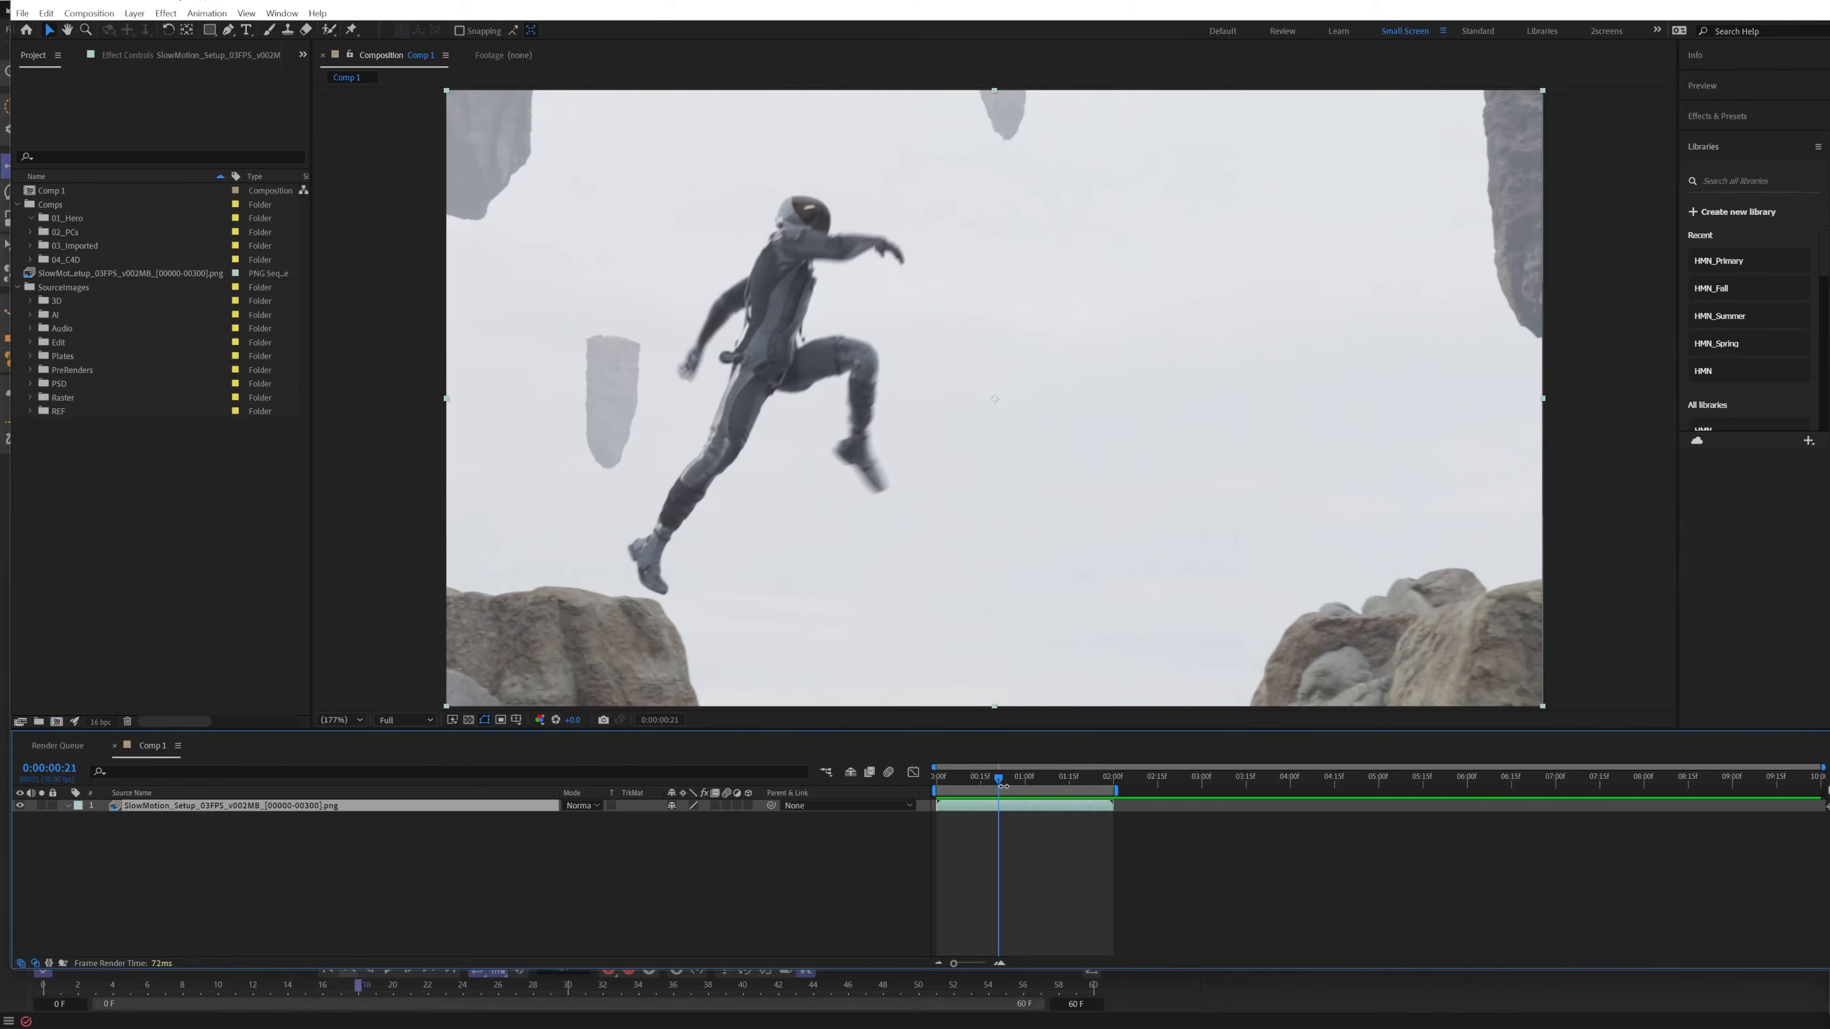
key("ctrl+alt+t")
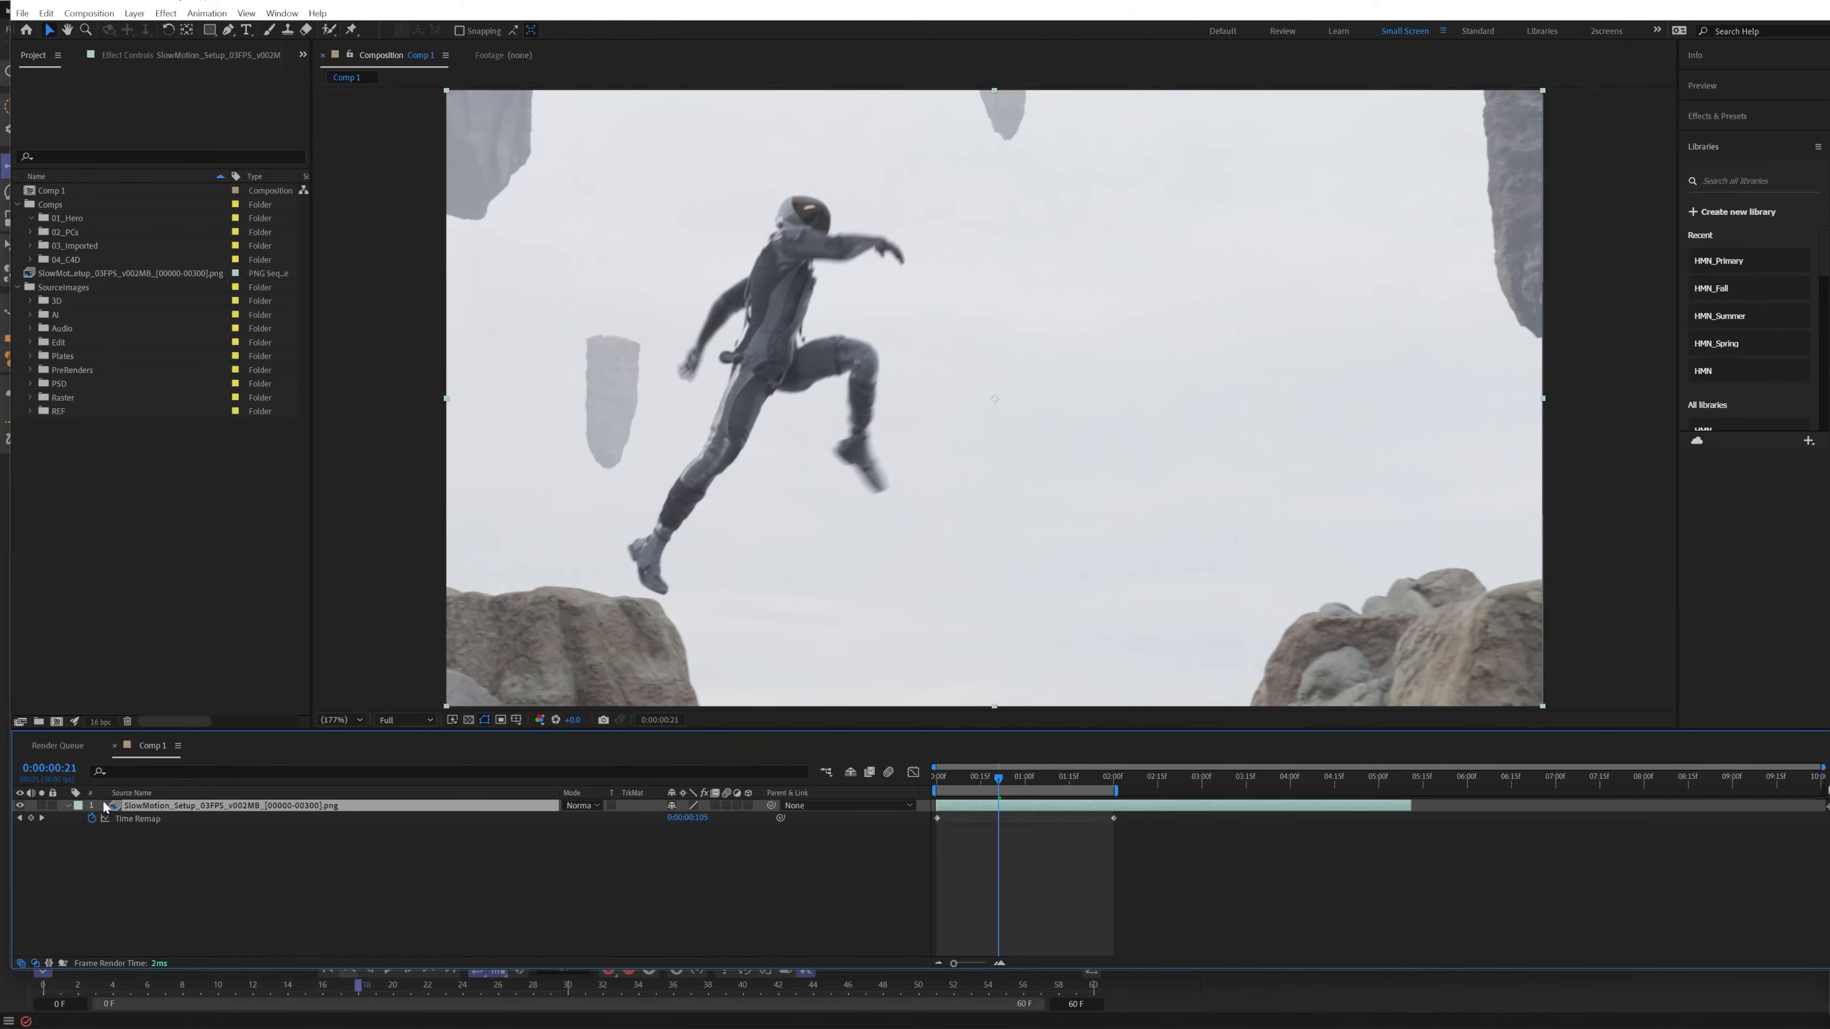
left_click(30, 818)
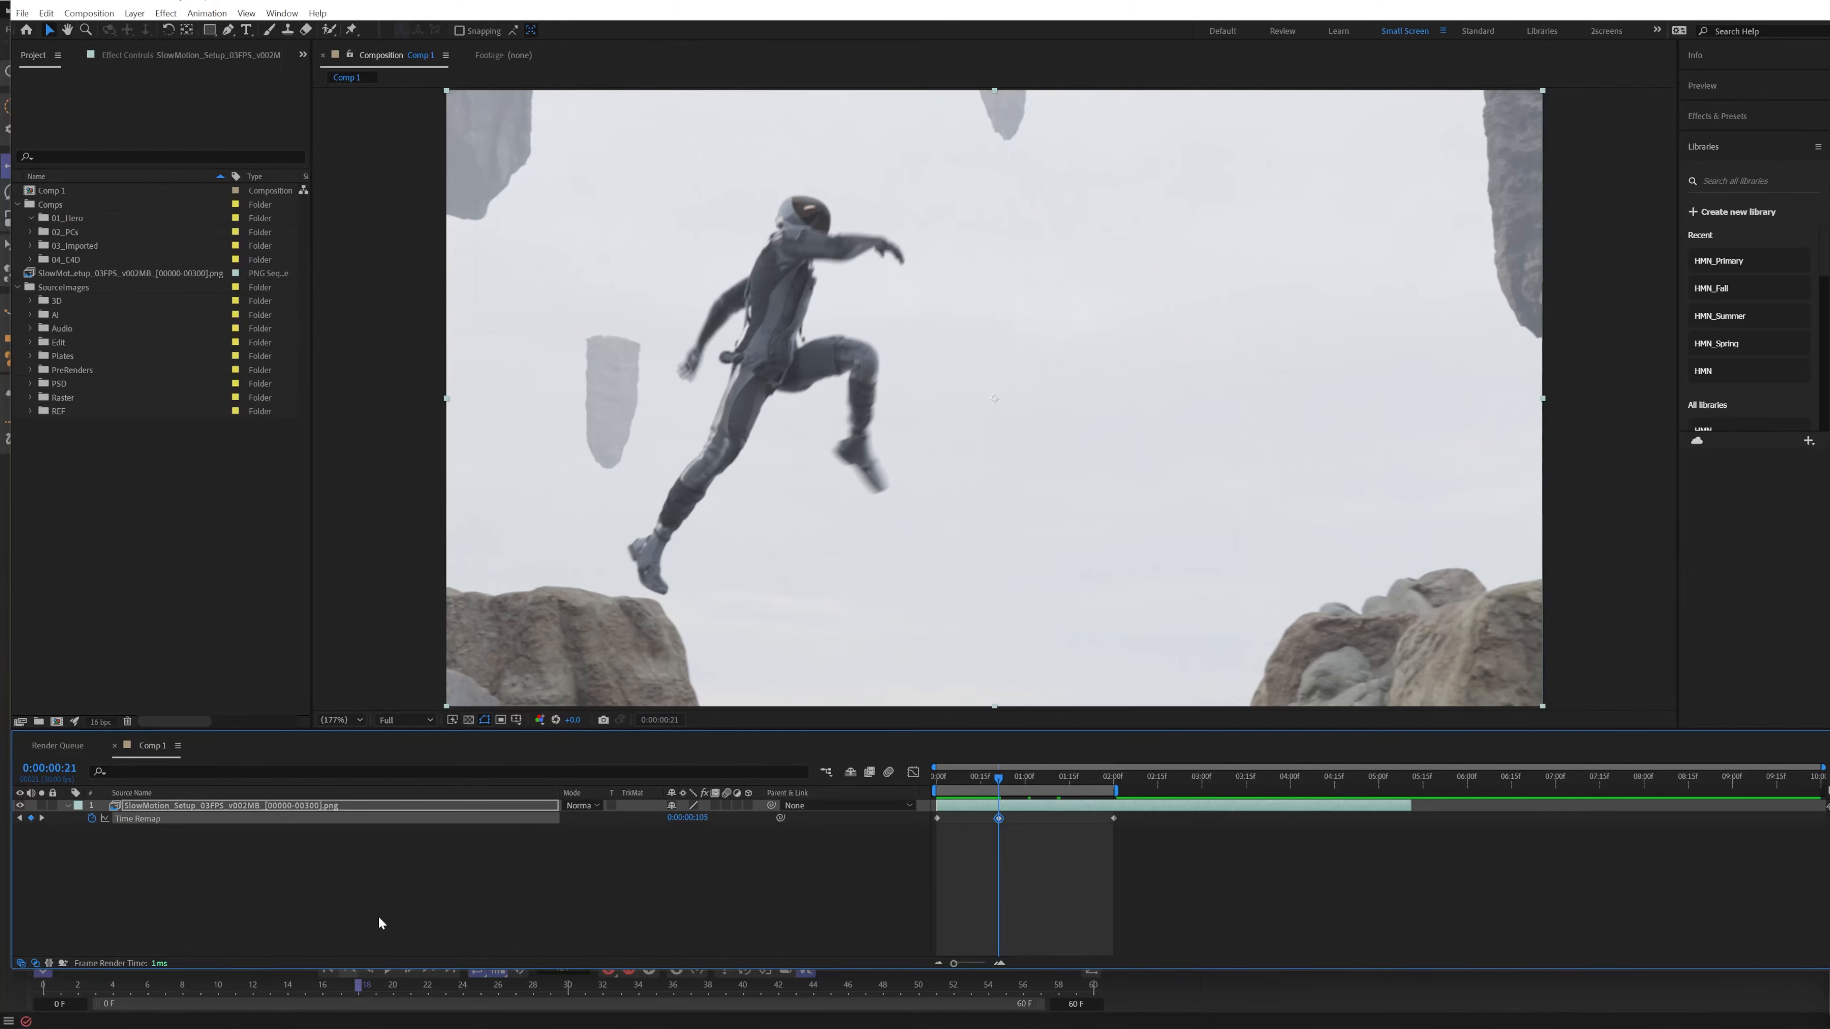
Add a Time Remap keyframe at 0:00:01:11, where the runner lands, and review the frames between the two added keyframes
key("space")
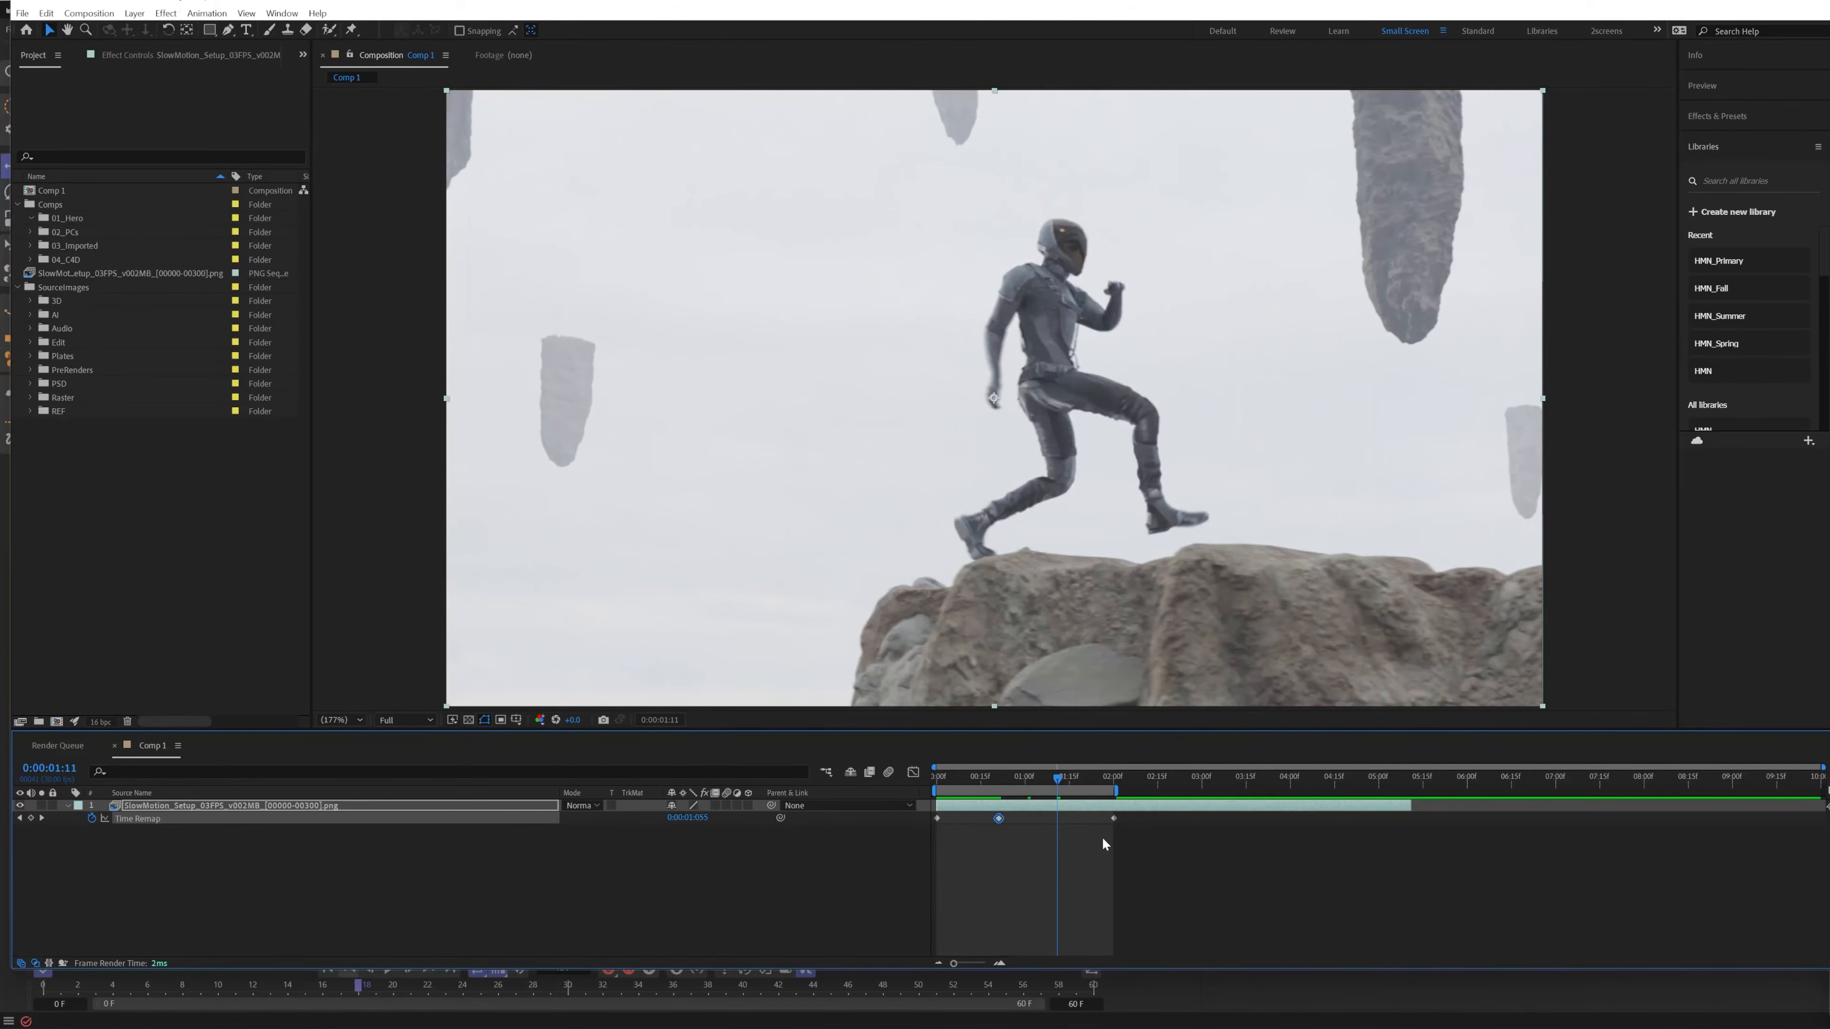
left_click(30, 818)
left_click_drag(1012, 771, 1003, 777)
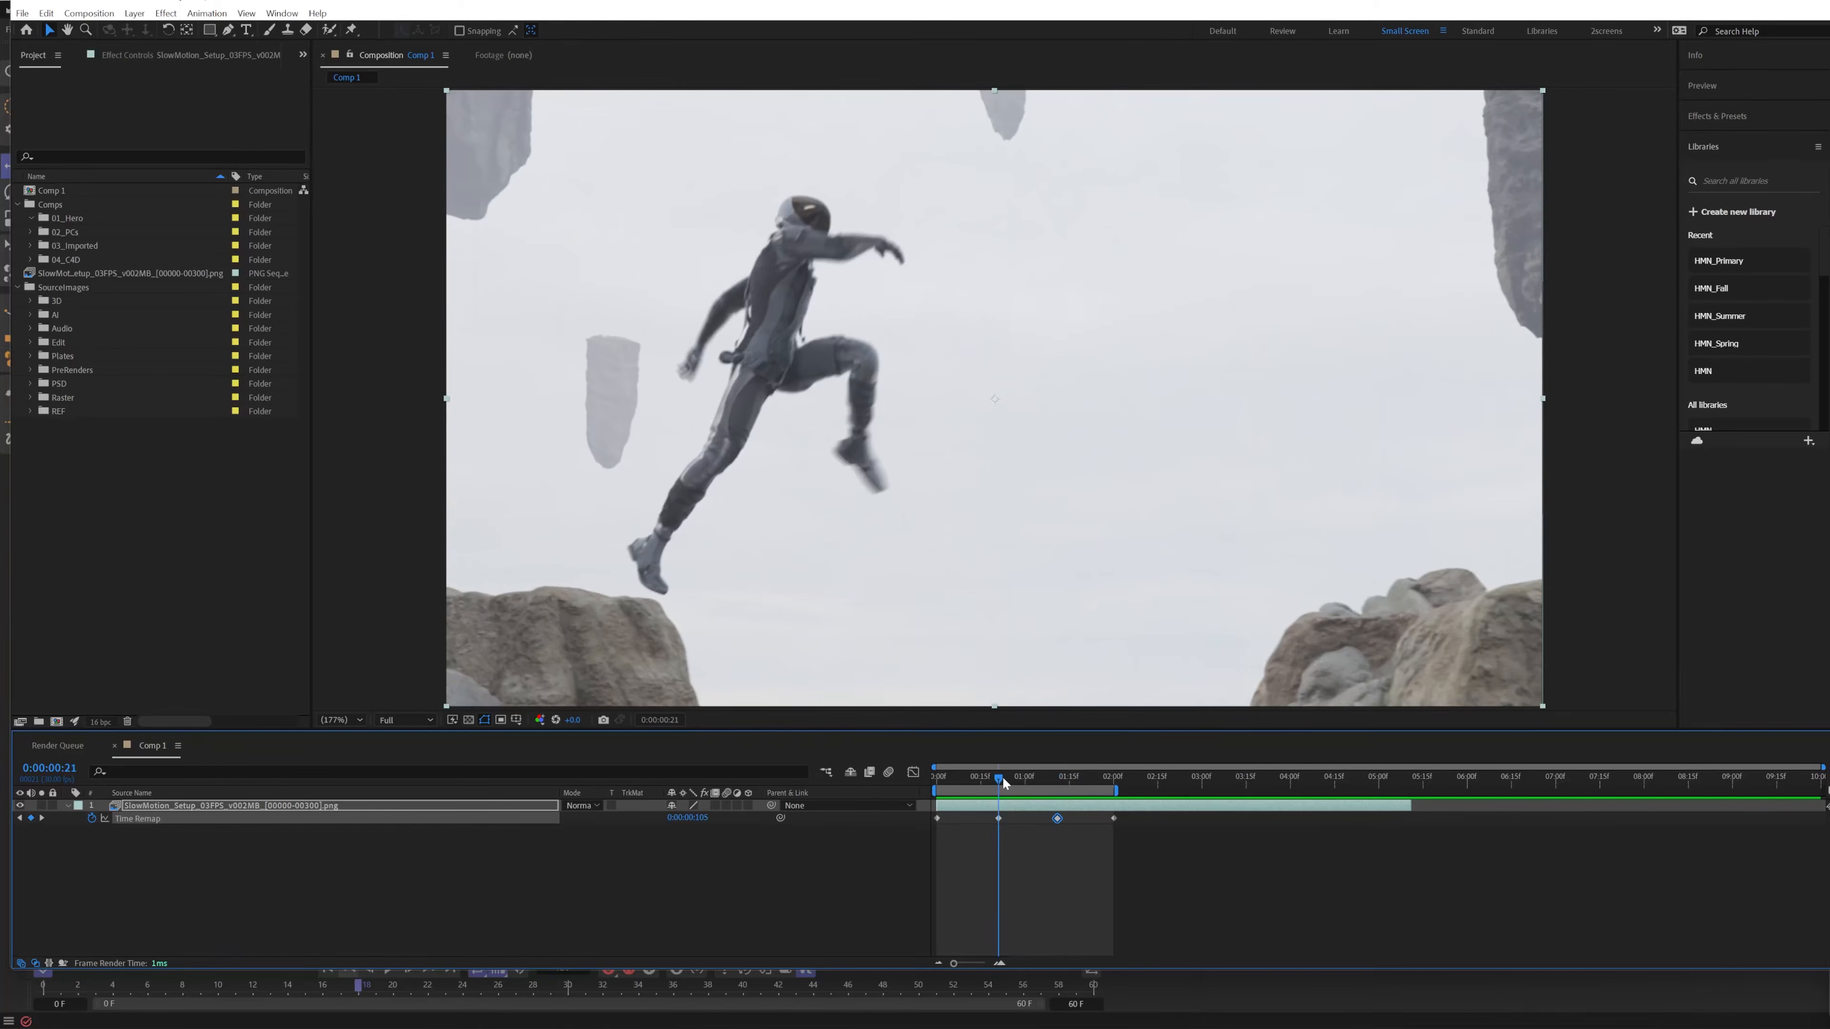
key("shift+Page_Down")
key("shift+Page_Down")
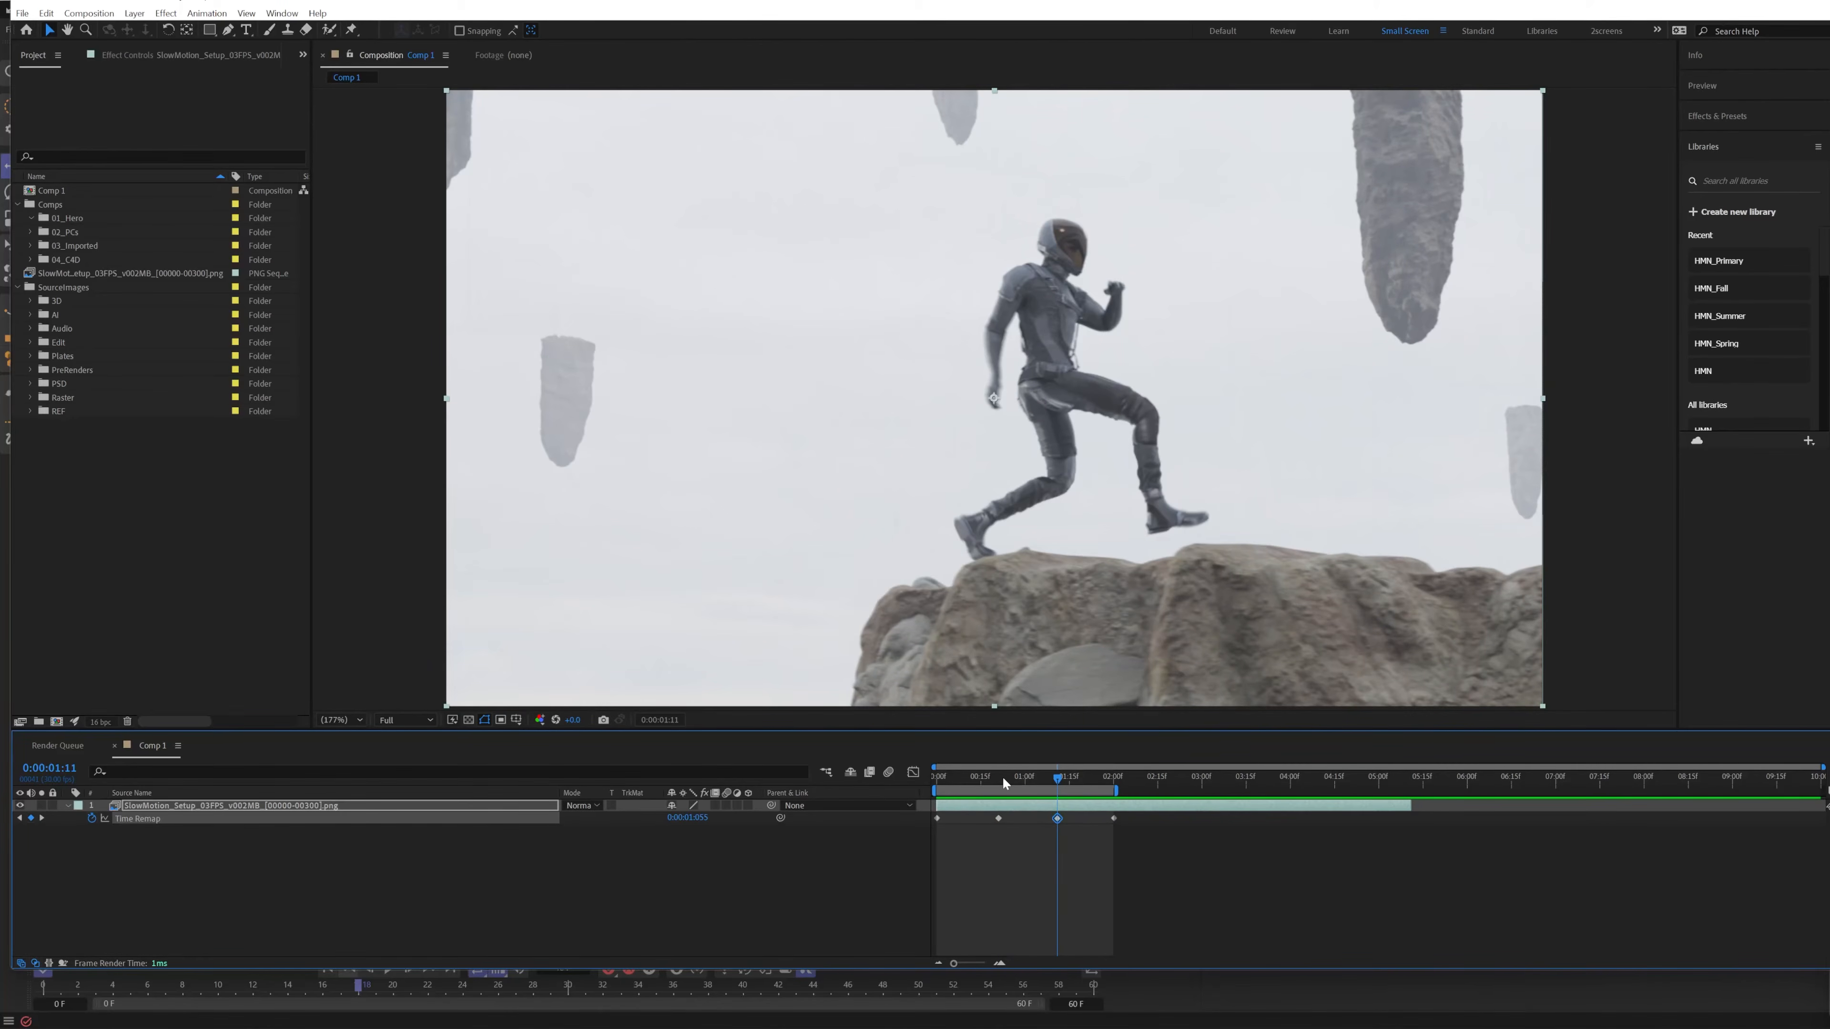
Move the last two Time Remap keyframes together about 100 frames later, placing the final one at the layer's end
left_click_drag(1002, 778, 1119, 844)
key("alt+shift+Right")
key("alt+shift+Right")
key("alt+shift+Right")
key("alt+shift+Right")
key("alt+shift+Right")
key("alt+shift+Right")
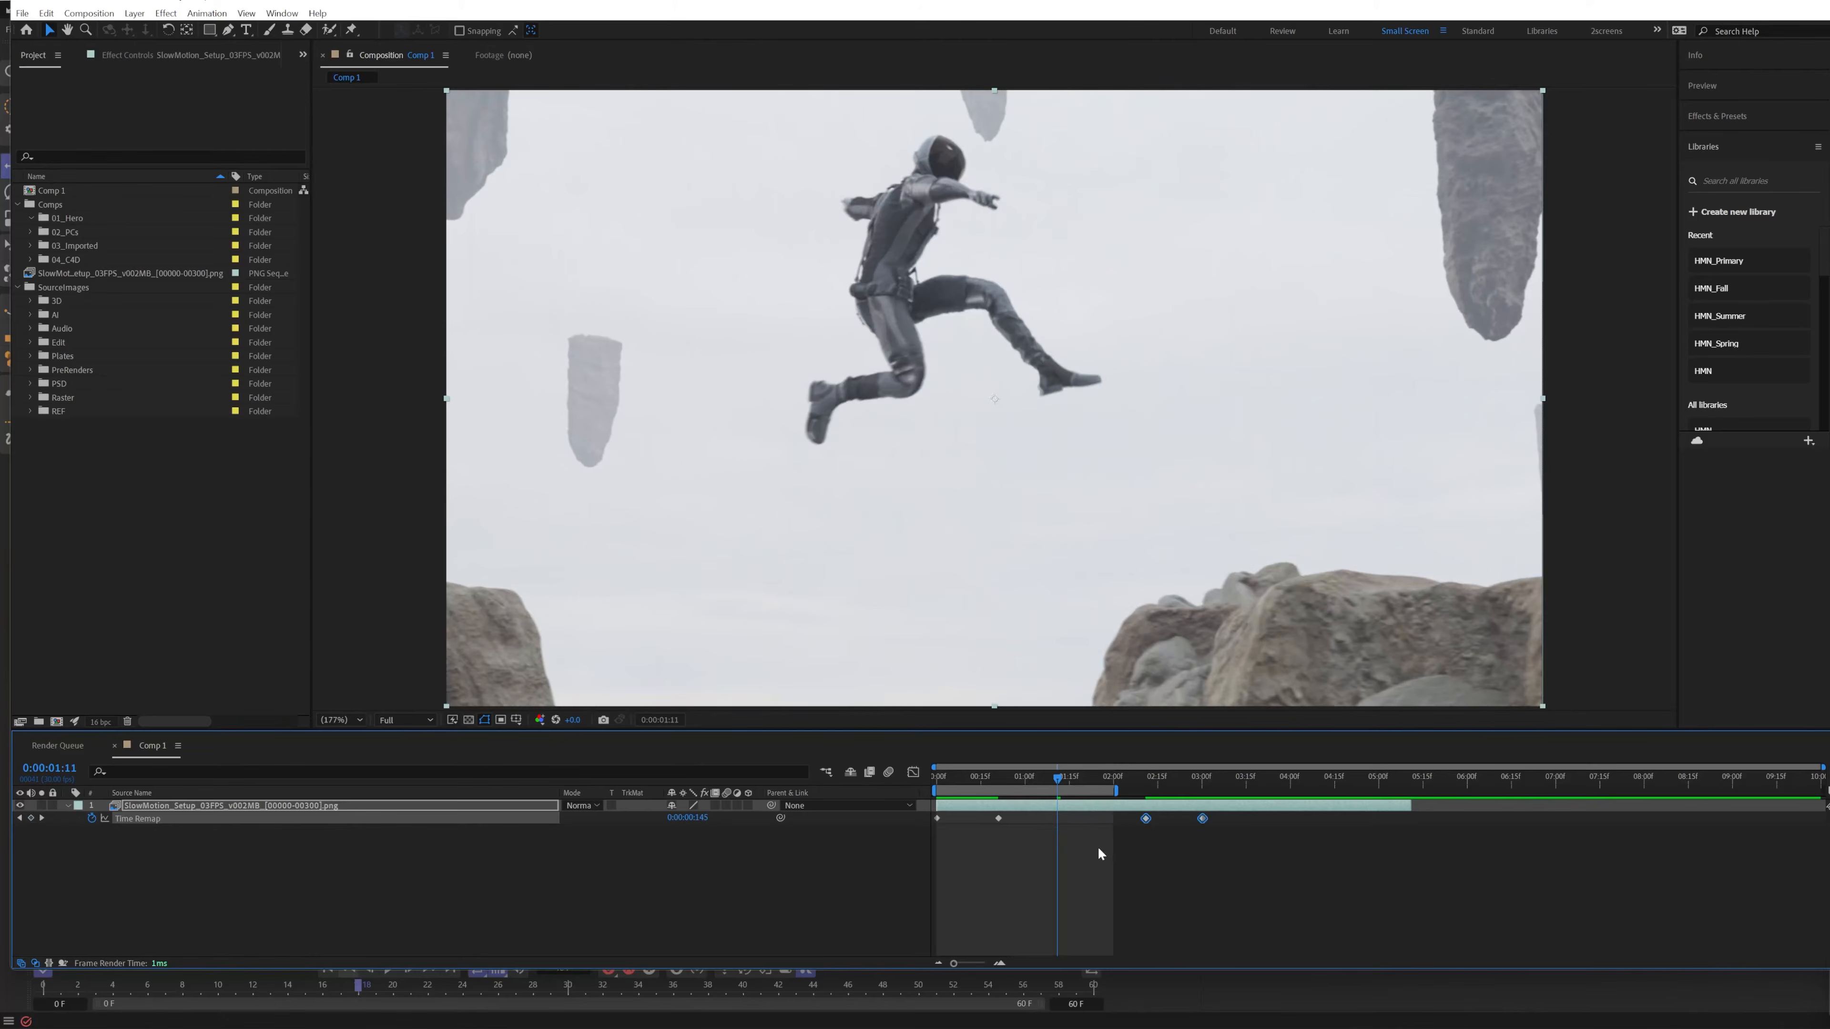
key("alt+shift+Right")
key("alt+shift+Right")
key("alt+shift+Right")
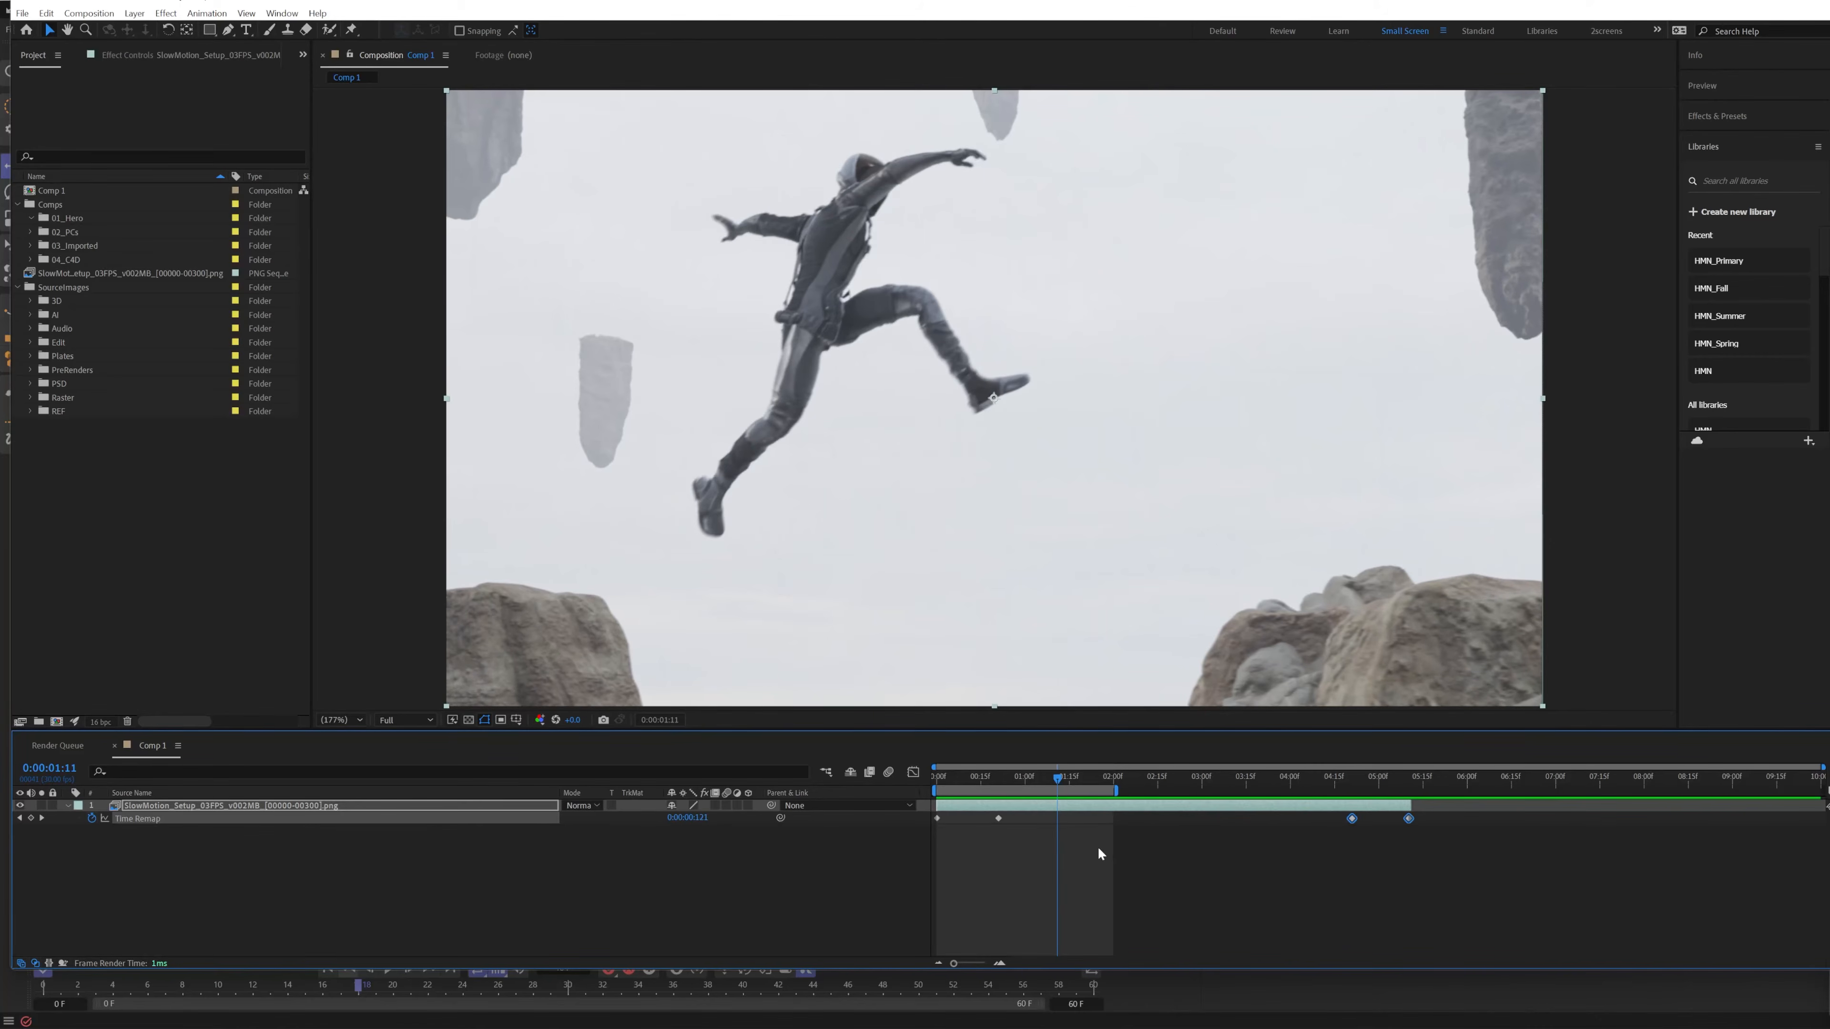
Extend the work area to the layer's full length and play the retimed jump in a maximized composition view
left_click(1107, 821)
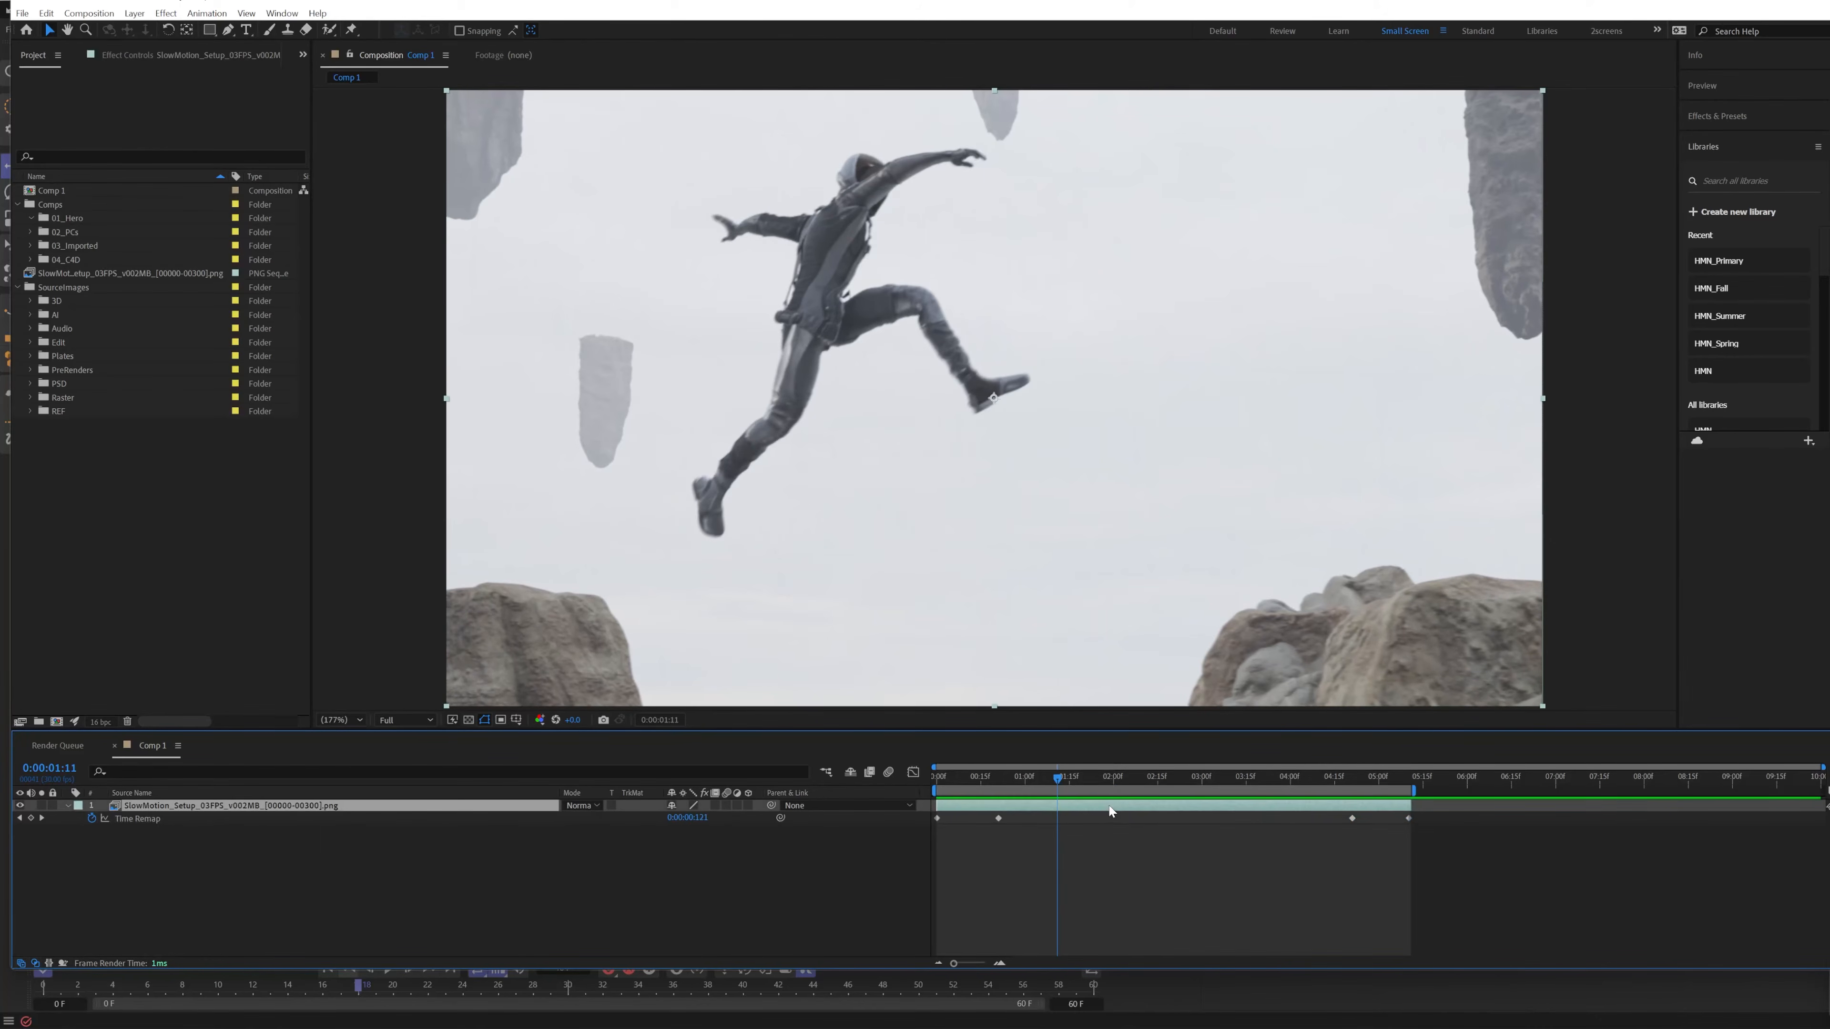
key("space")
key("grave")
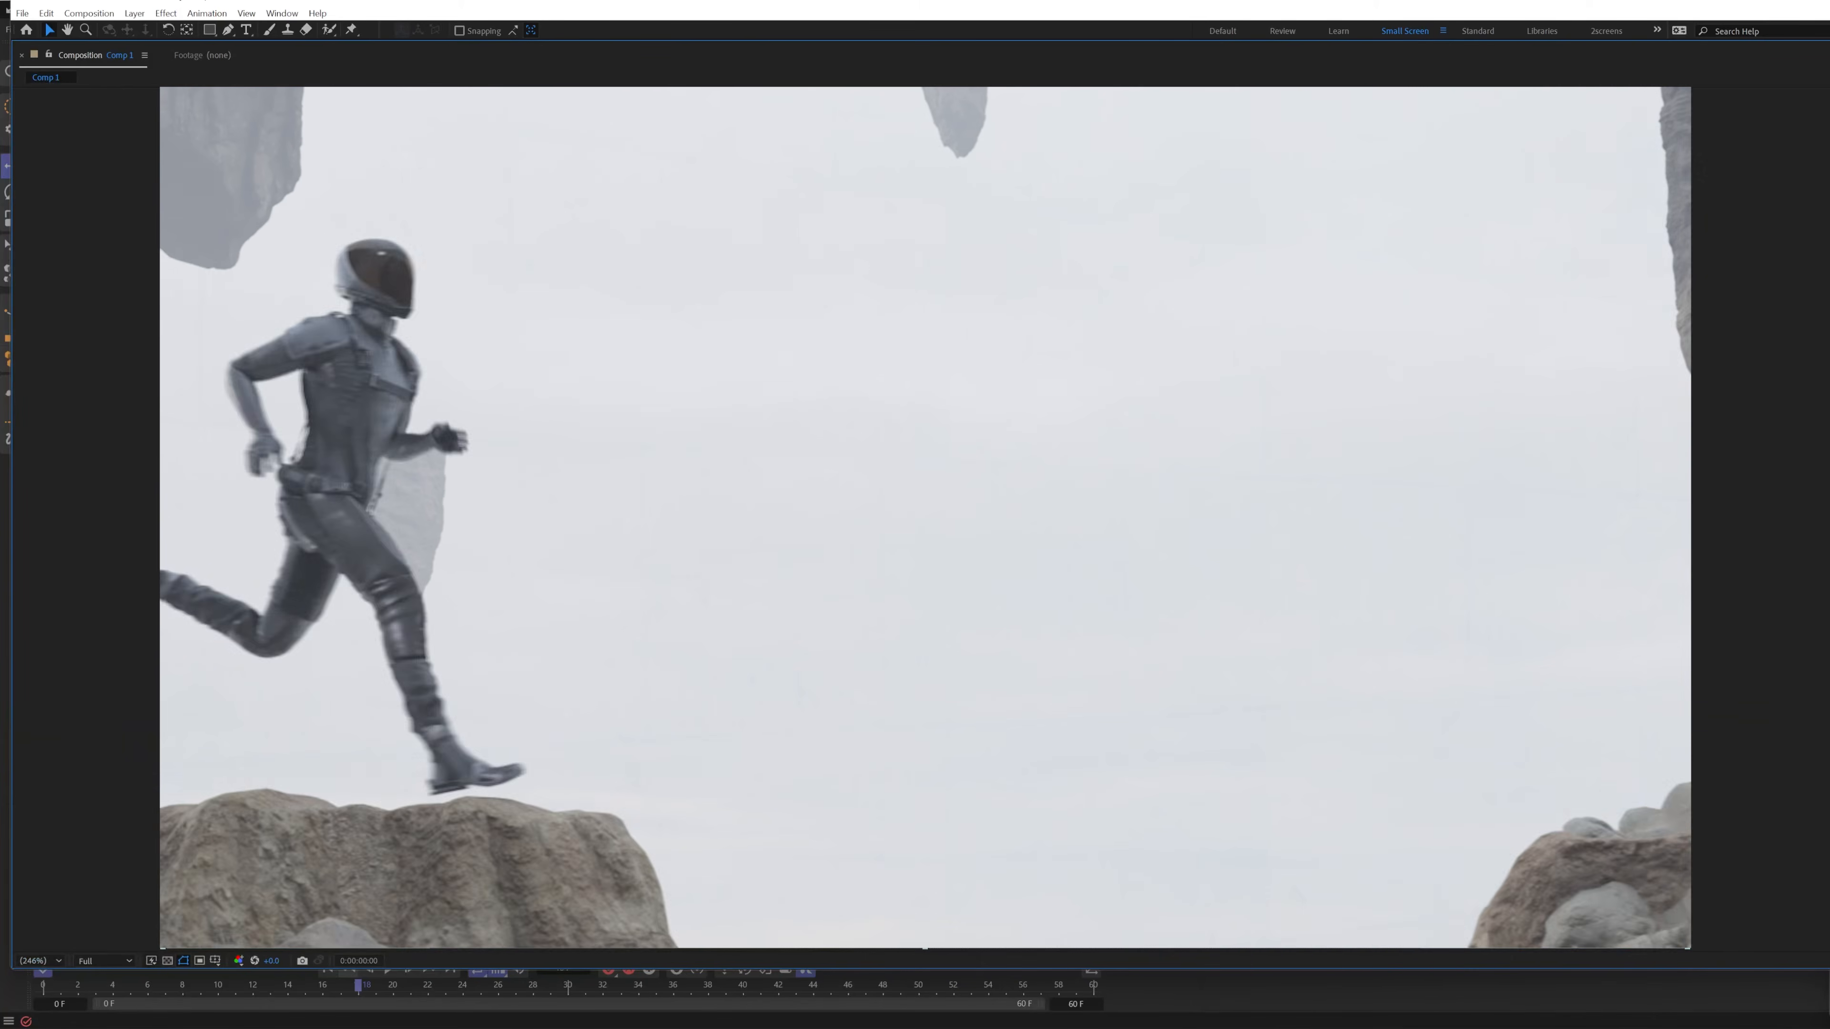